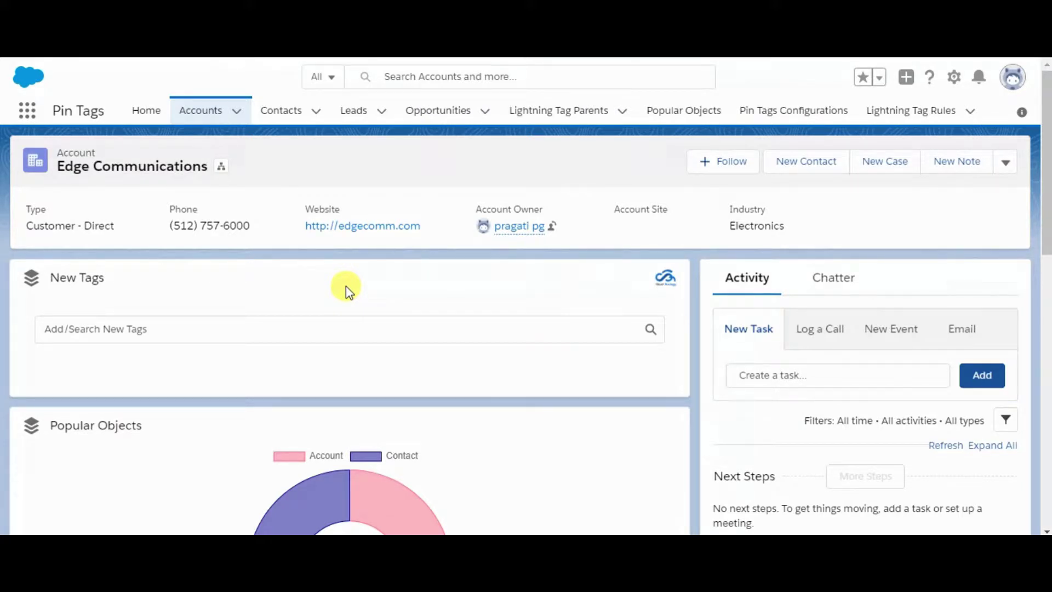
Attach the existing dreamforce tag to the Edge Communications account
click(299, 338)
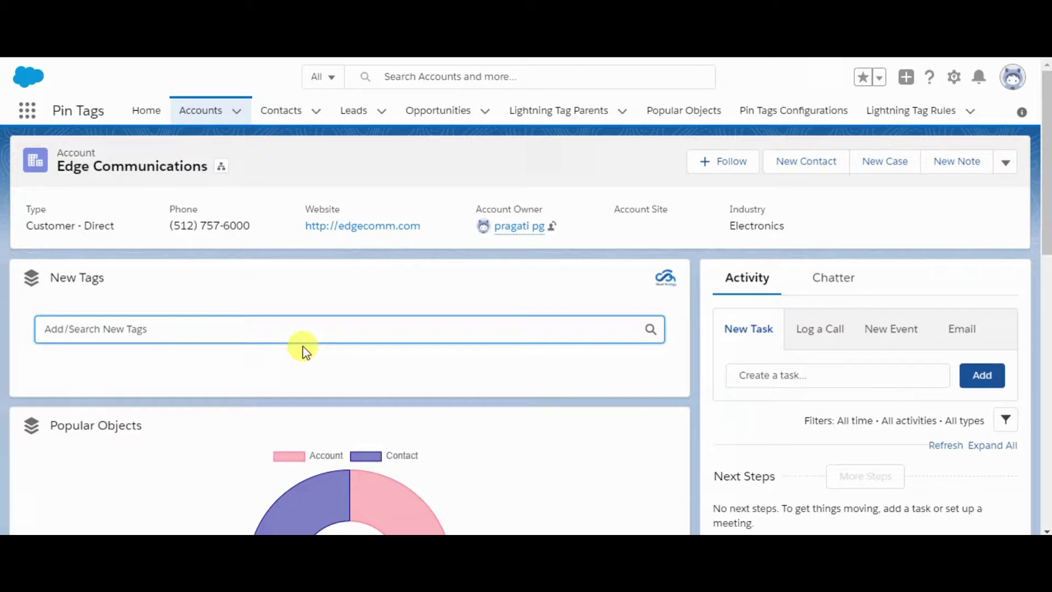
text(drea)
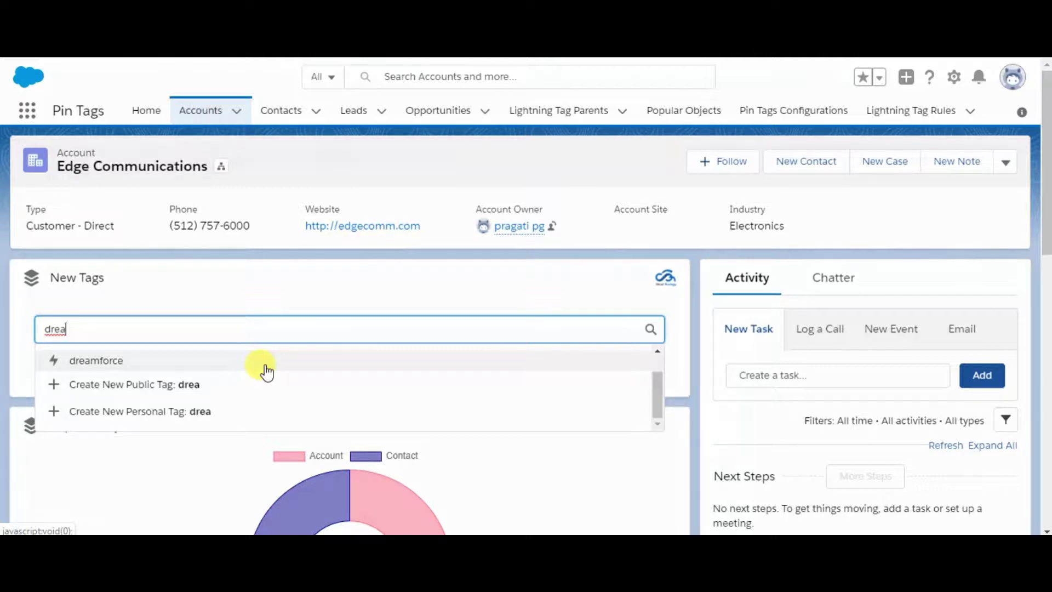
click(265, 366)
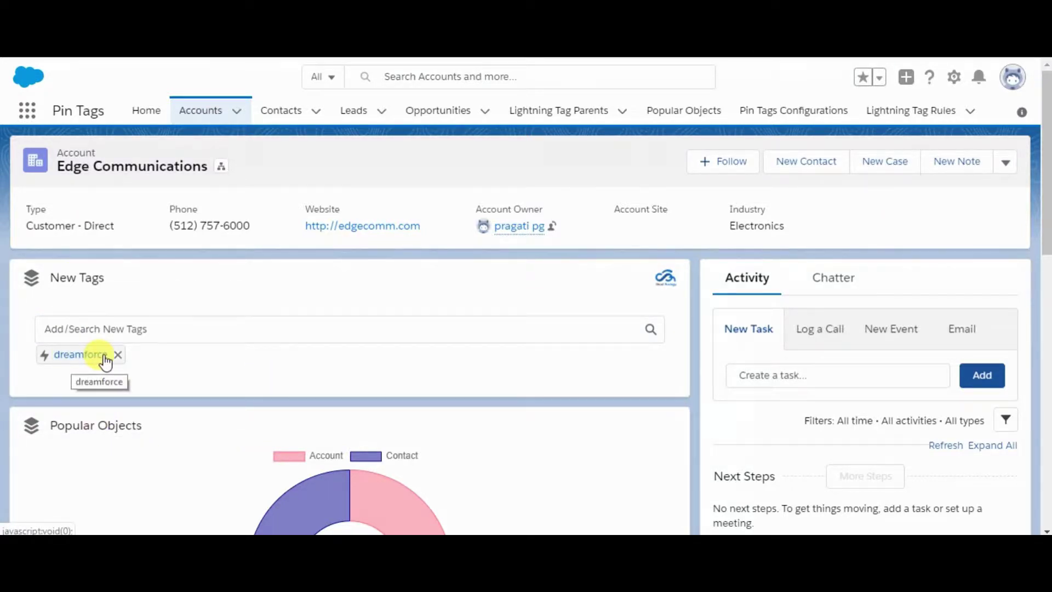
Create a new public tag named 'trail' and attach it to the account
click(164, 334)
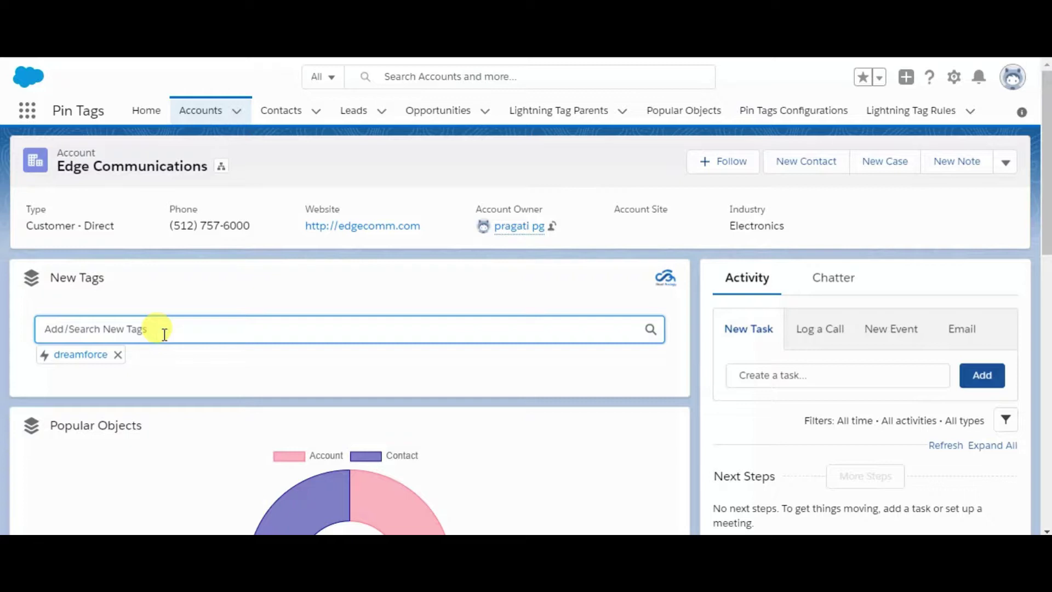
text(trail)
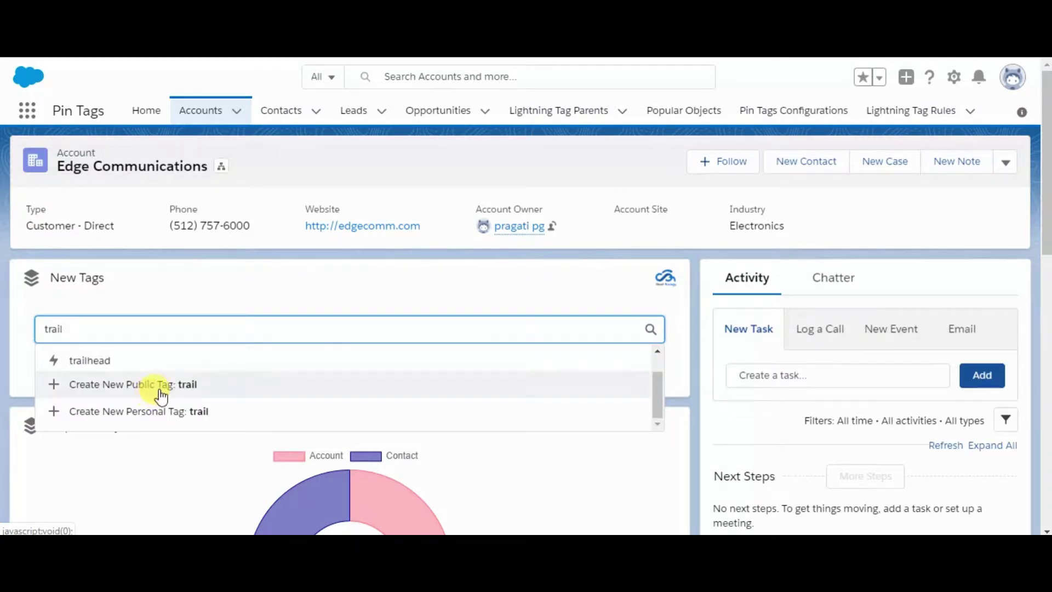
click(161, 395)
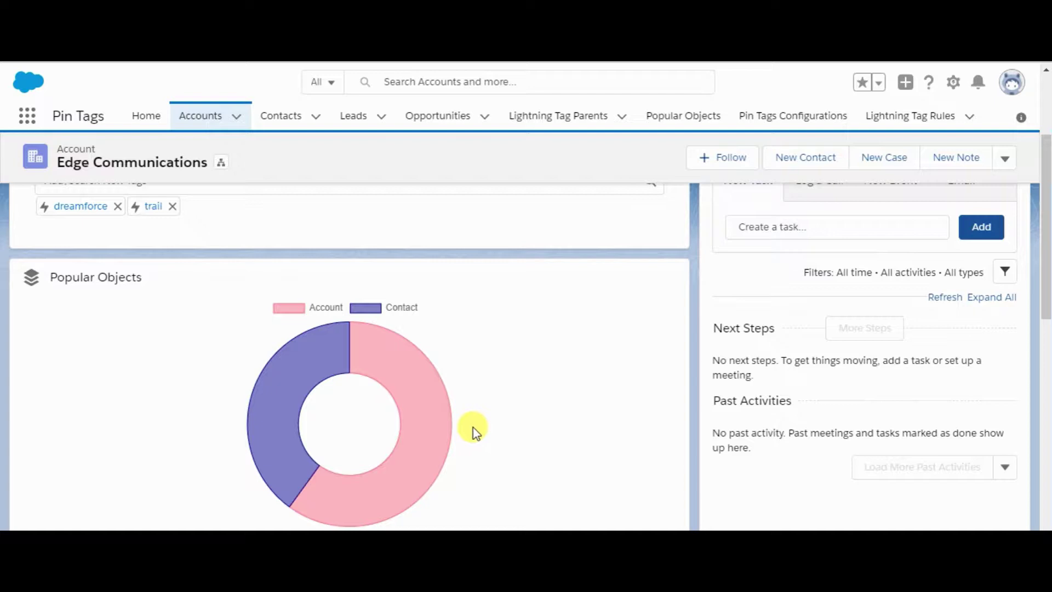
Scroll to Popular Tags and check the record counts for dreamforce and trailhead
mouse_move(318, 364)
scroll(550, 333, down, 1)
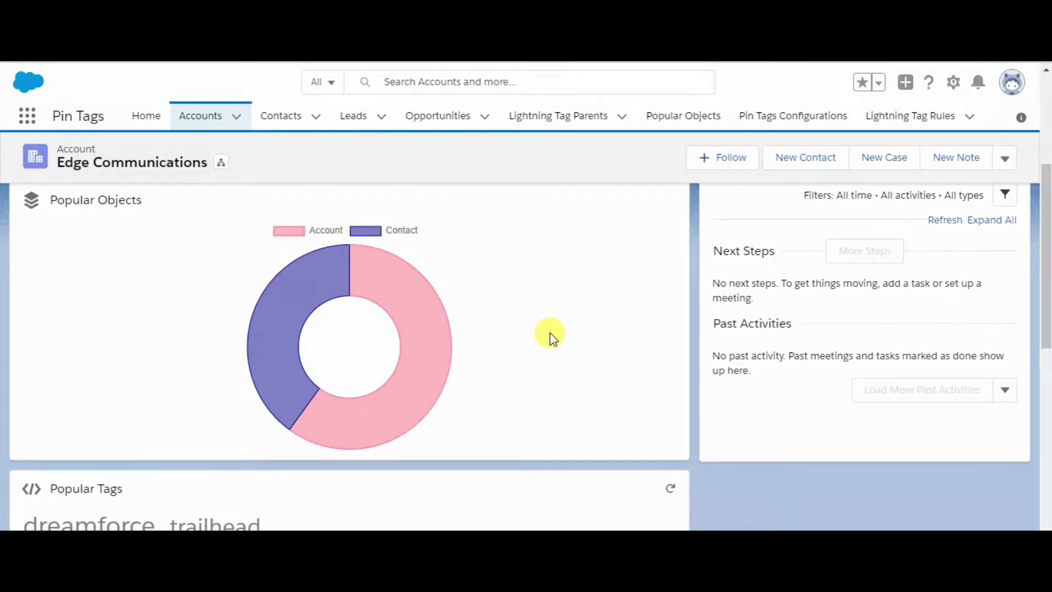
scroll(550, 334, down, 2)
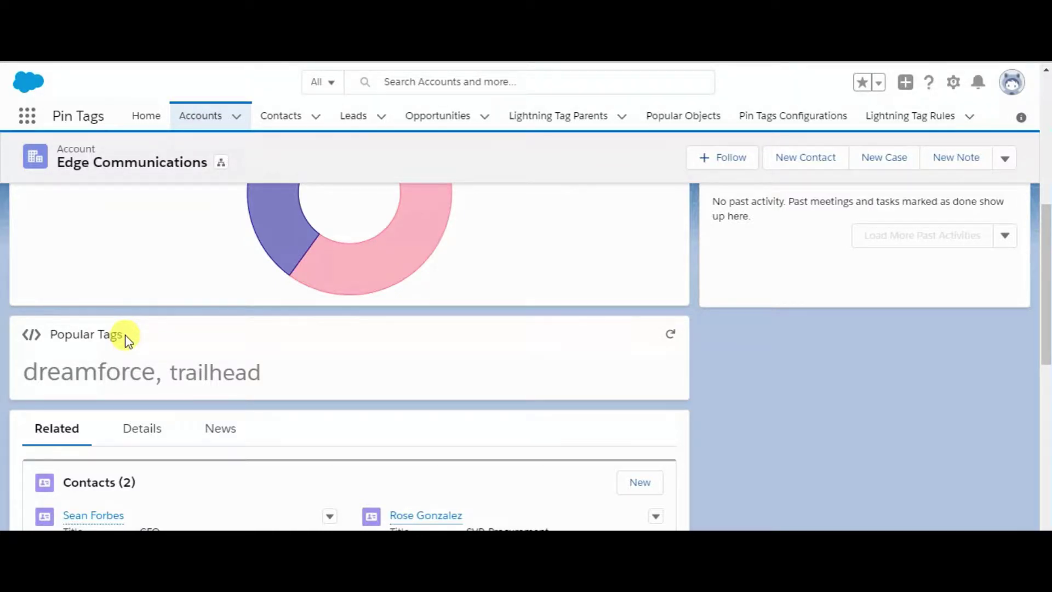
mouse_move(94, 364)
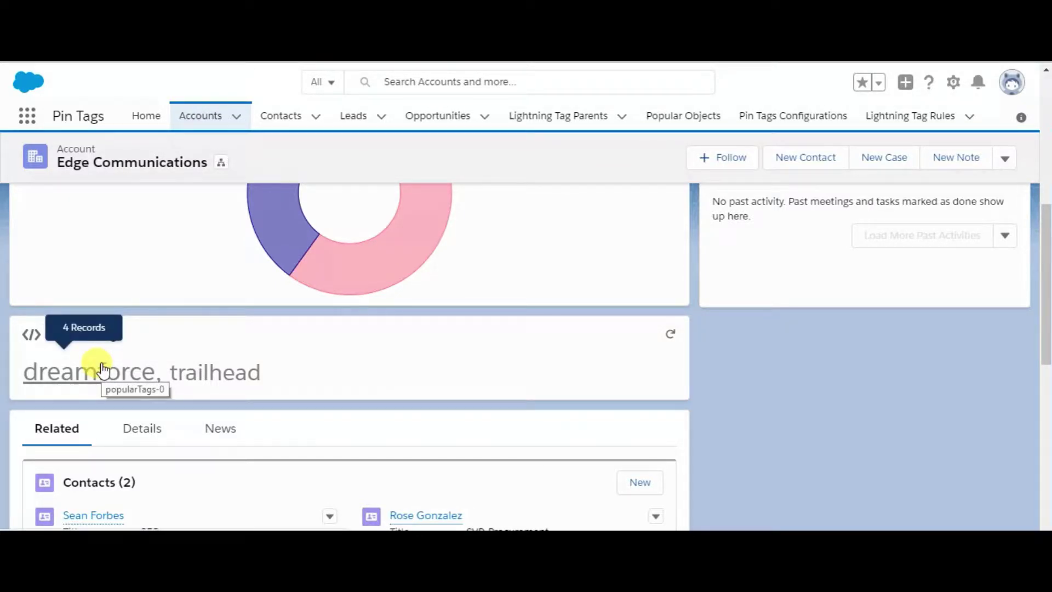
mouse_move(213, 368)
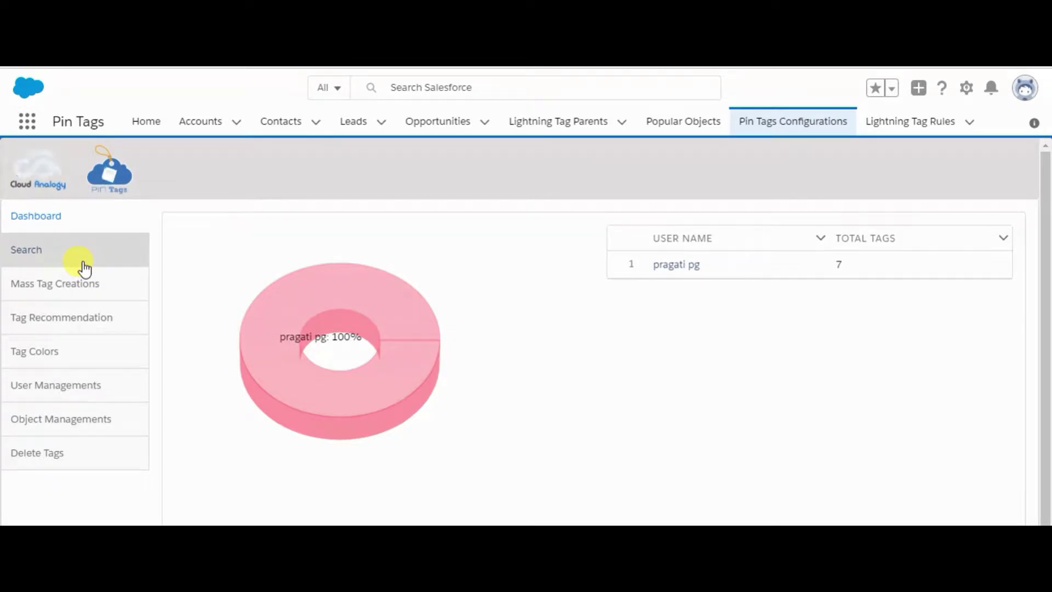
Search for records tagged with dreamforce alone
click(88, 258)
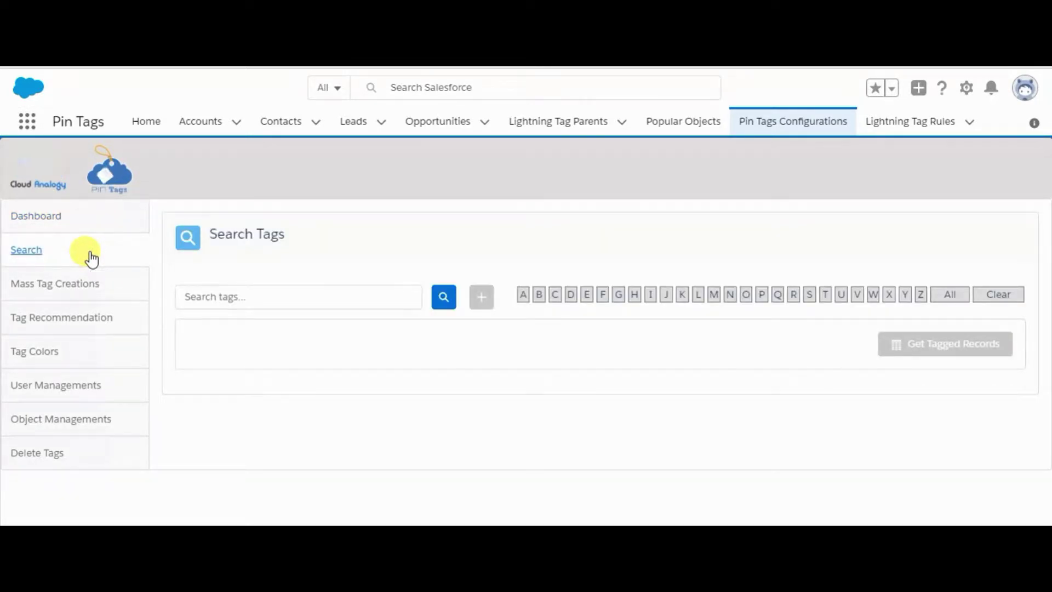
click(321, 293)
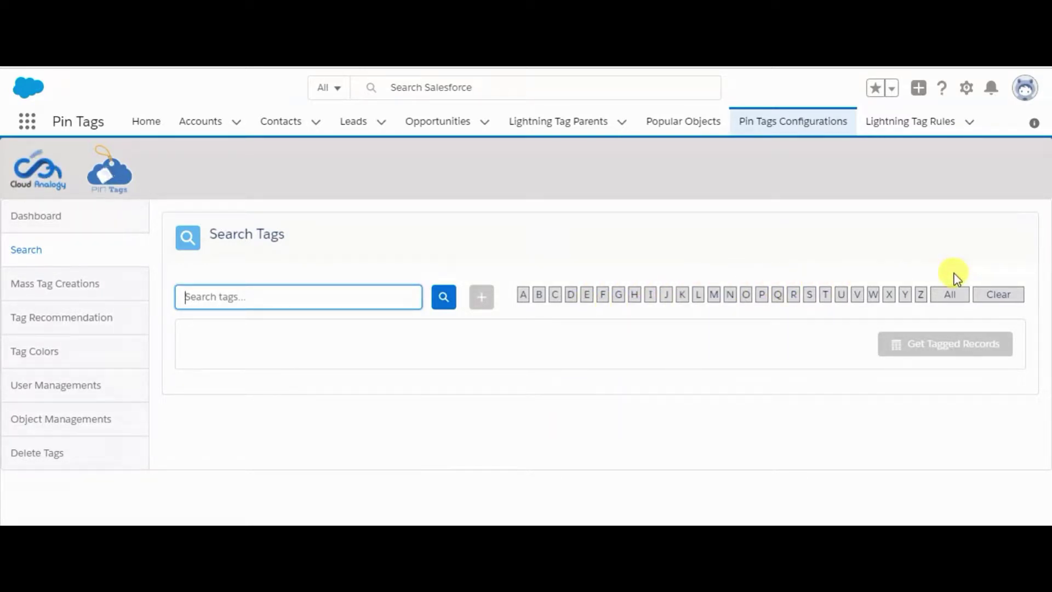
click(968, 299)
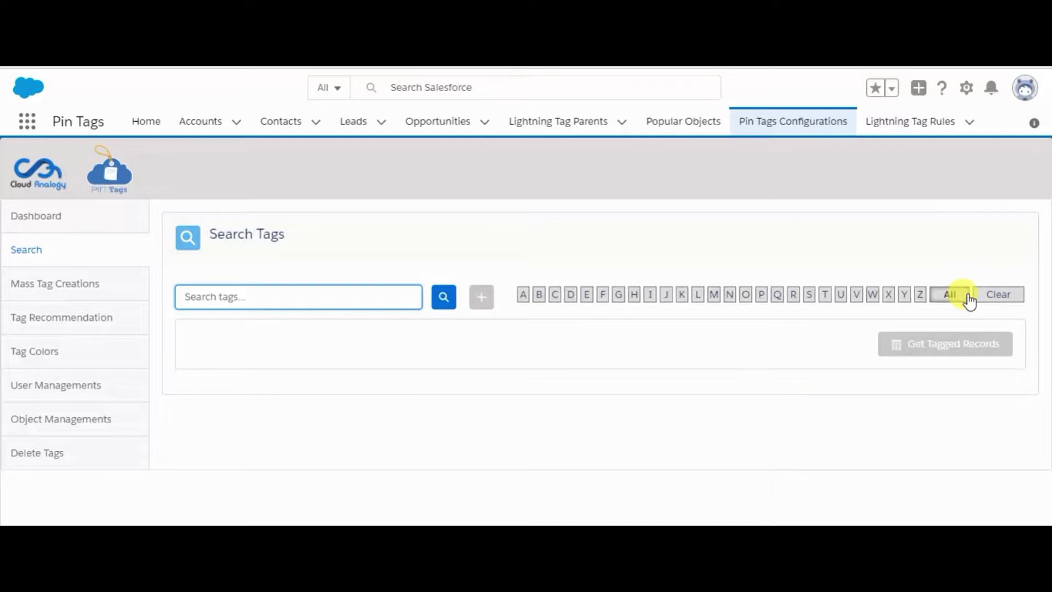
click(951, 299)
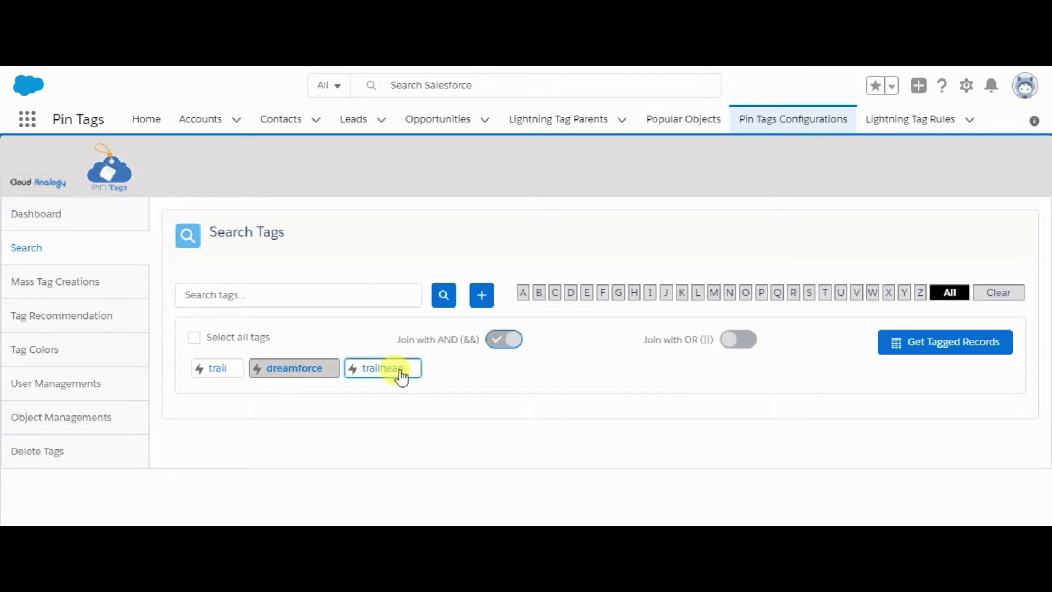
click(310, 372)
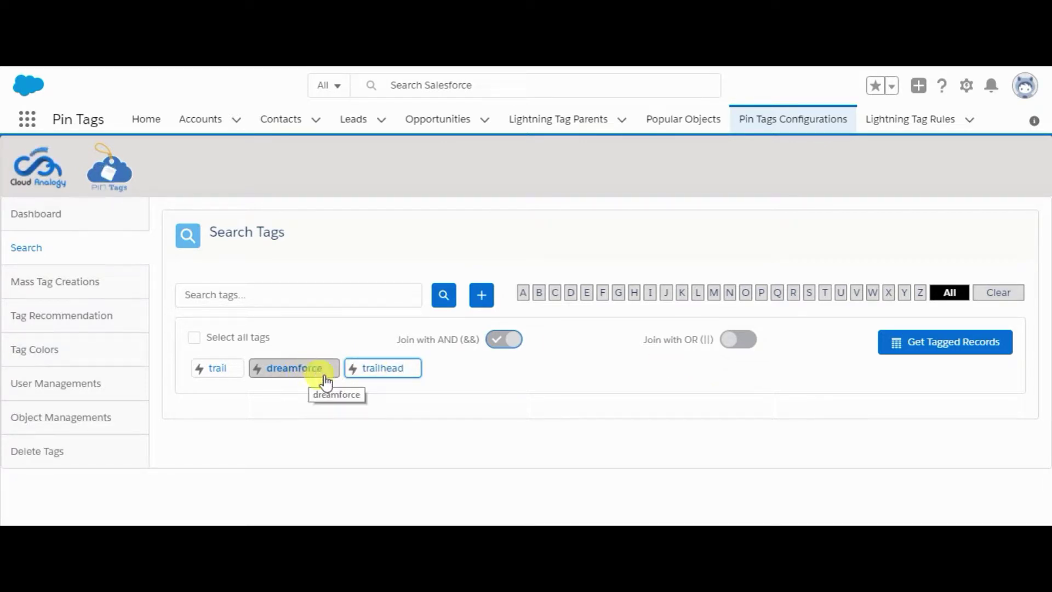
click(930, 350)
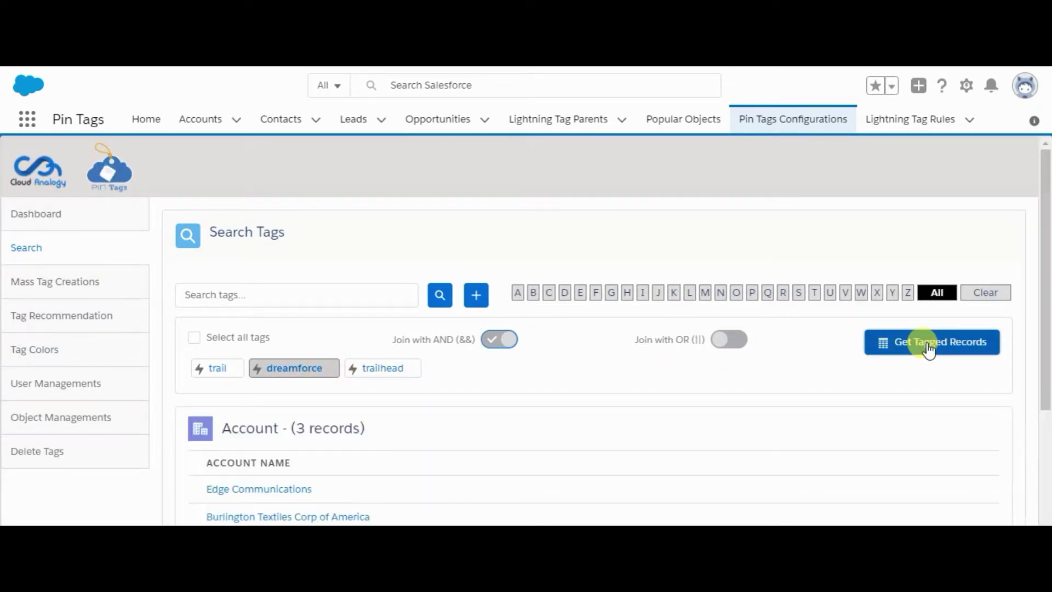
scroll(455, 354, down, 3)
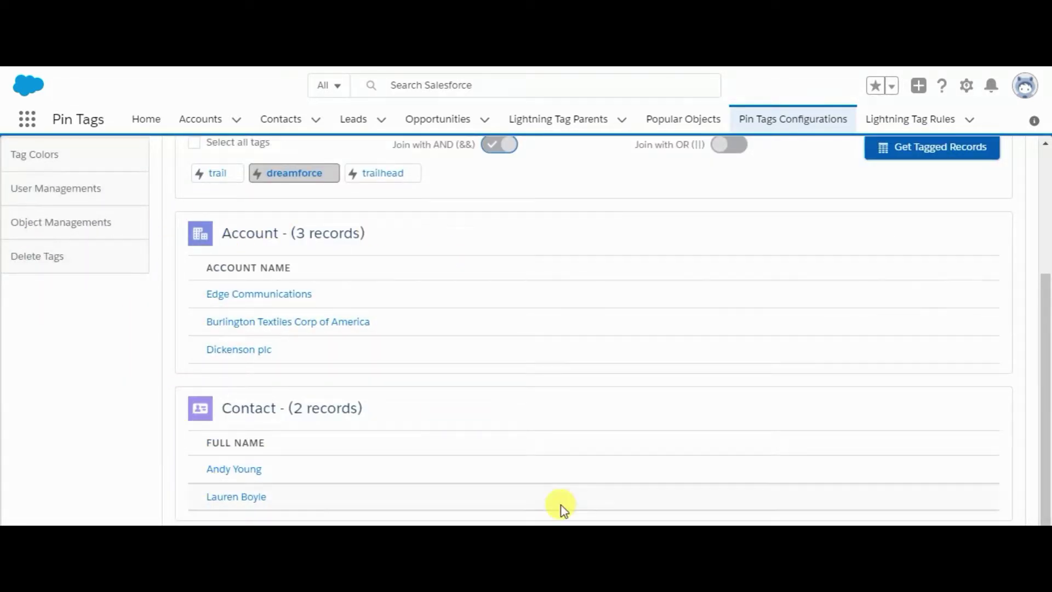
scroll(559, 504, up, 3)
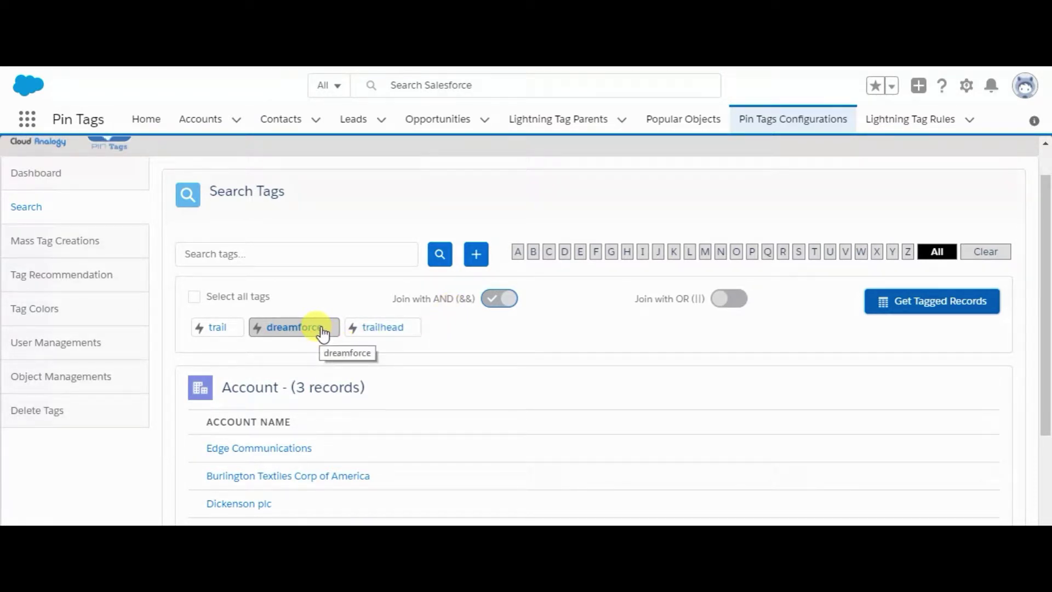
Add trailhead with an OR join, returning 3 Account and 2 Contact records
click(399, 327)
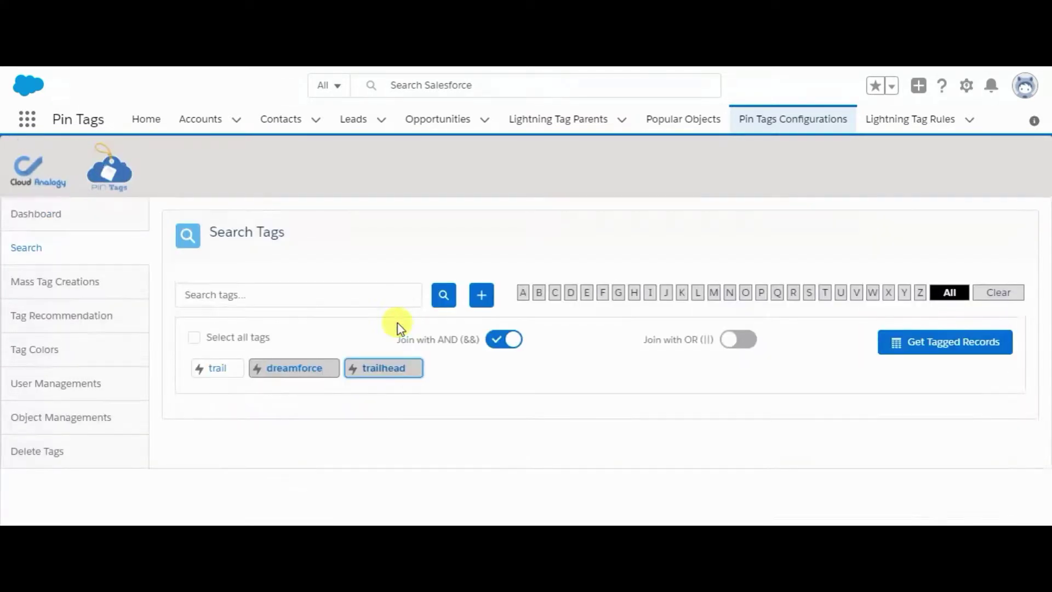
click(503, 341)
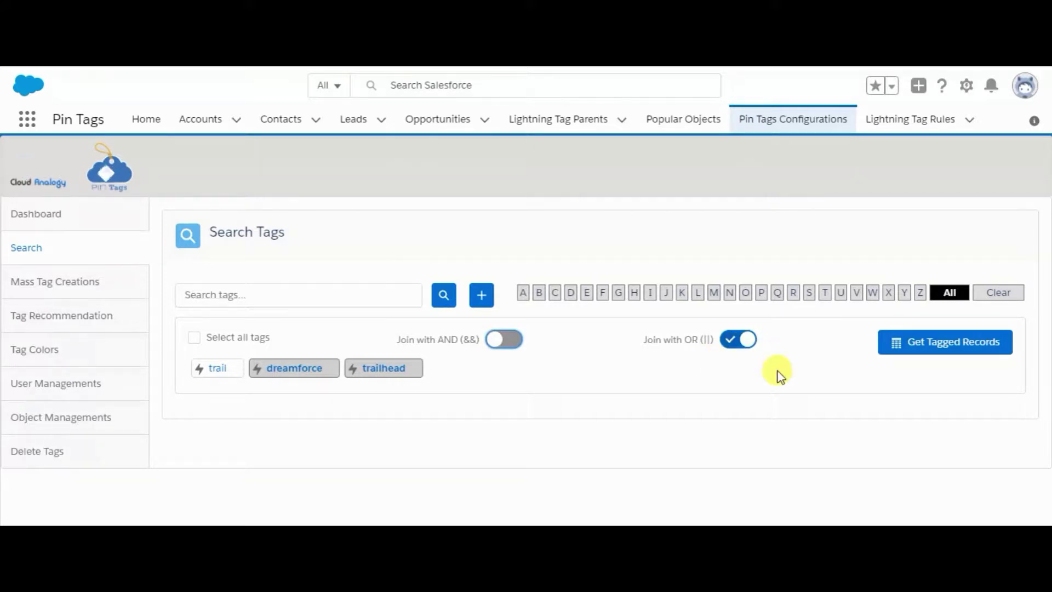
click(918, 345)
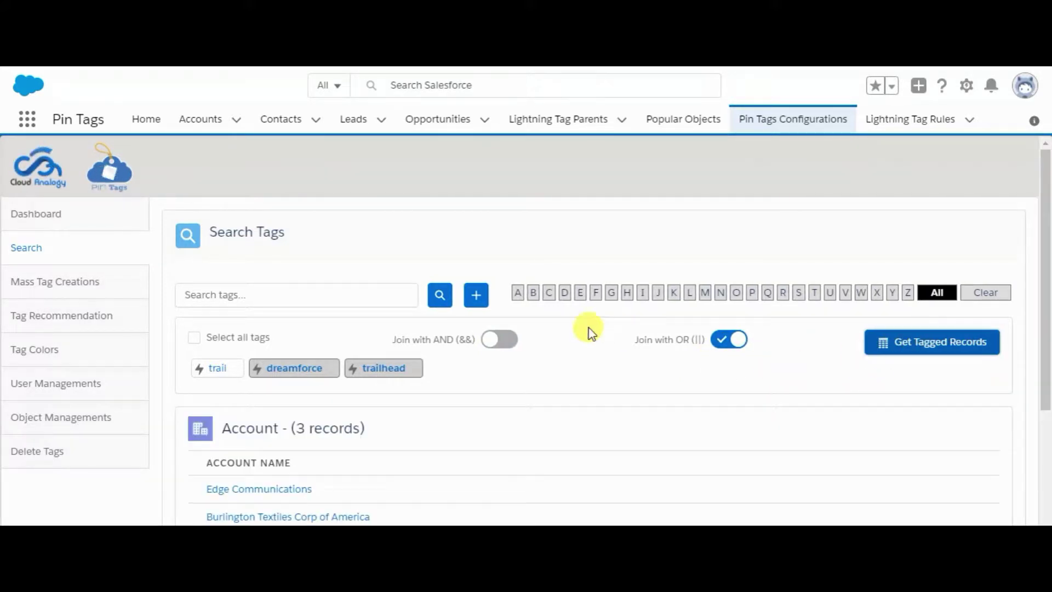
scroll(587, 338, down, 4)
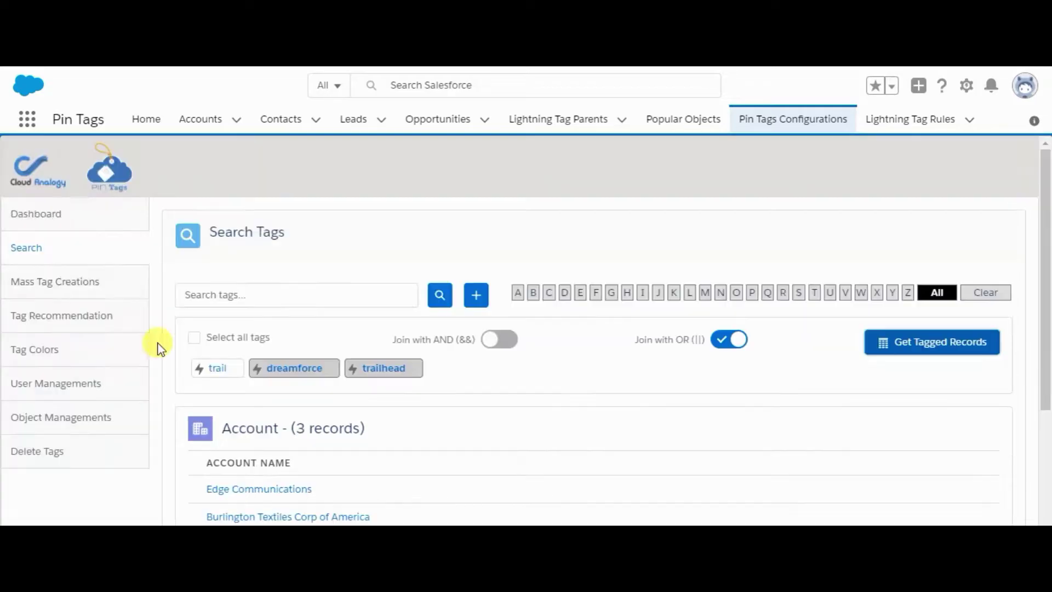
List the Account records for mass tagging, without a filter
click(61, 283)
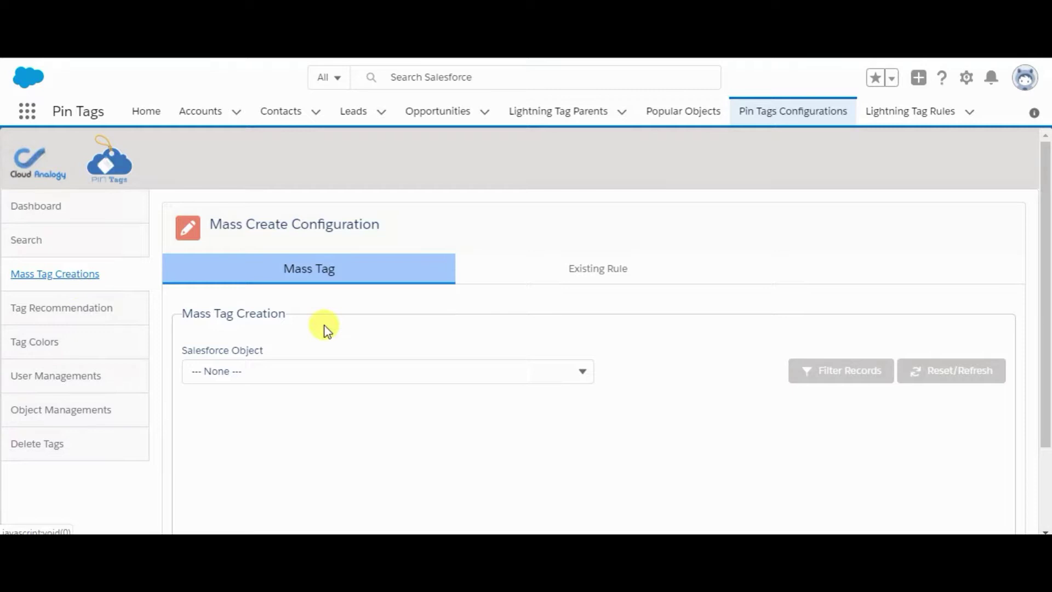
click(371, 370)
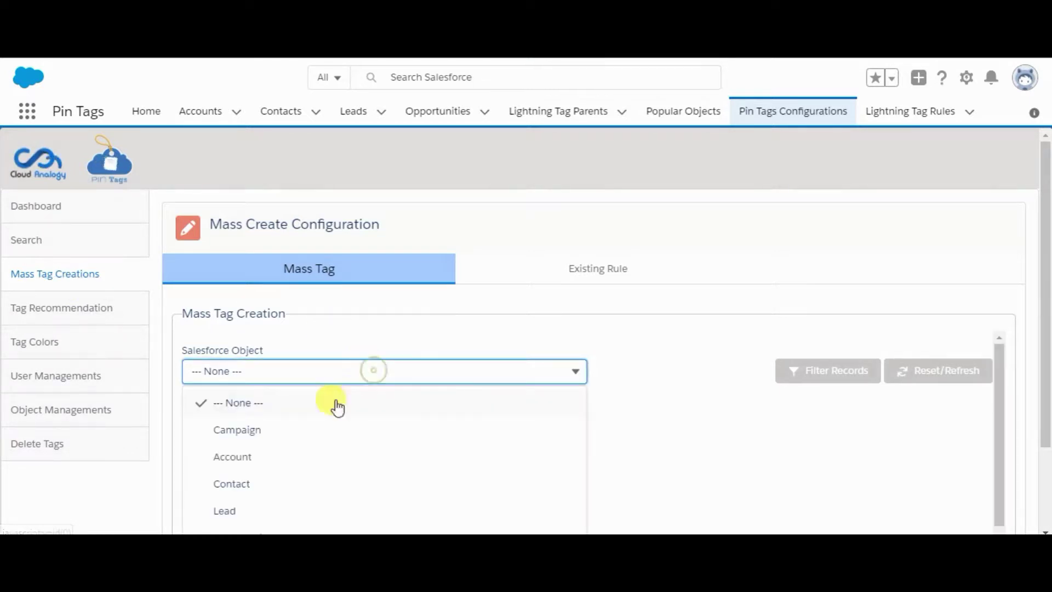
click(326, 457)
scroll(655, 283, down, 3)
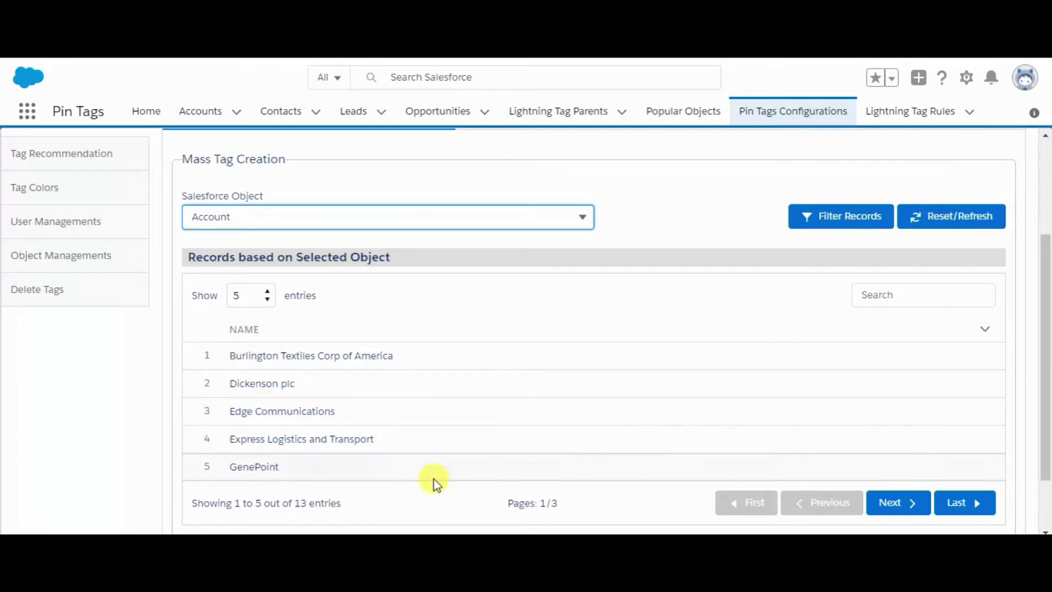
click(867, 221)
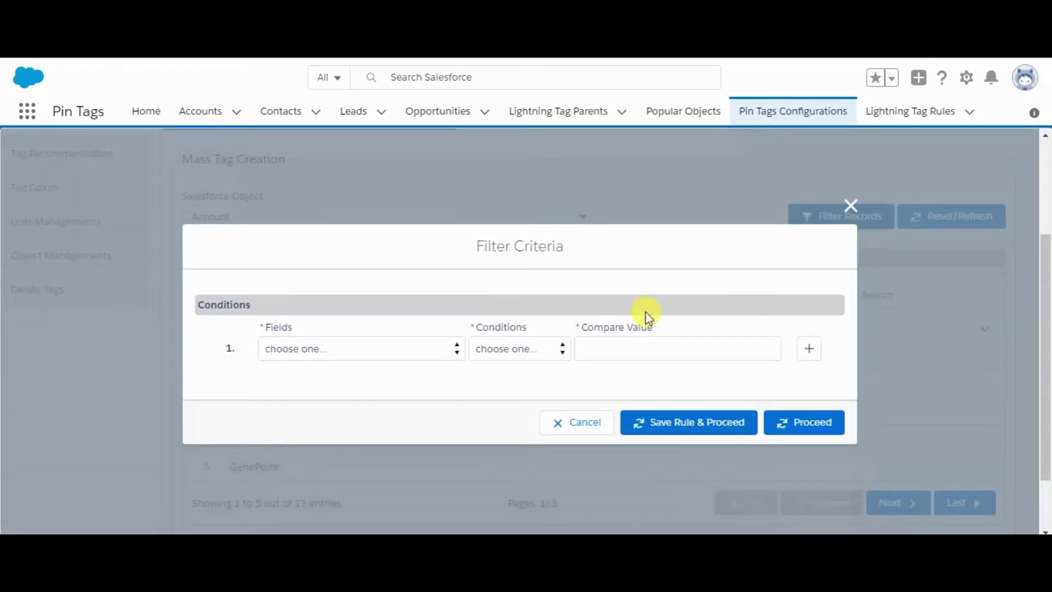
click(851, 208)
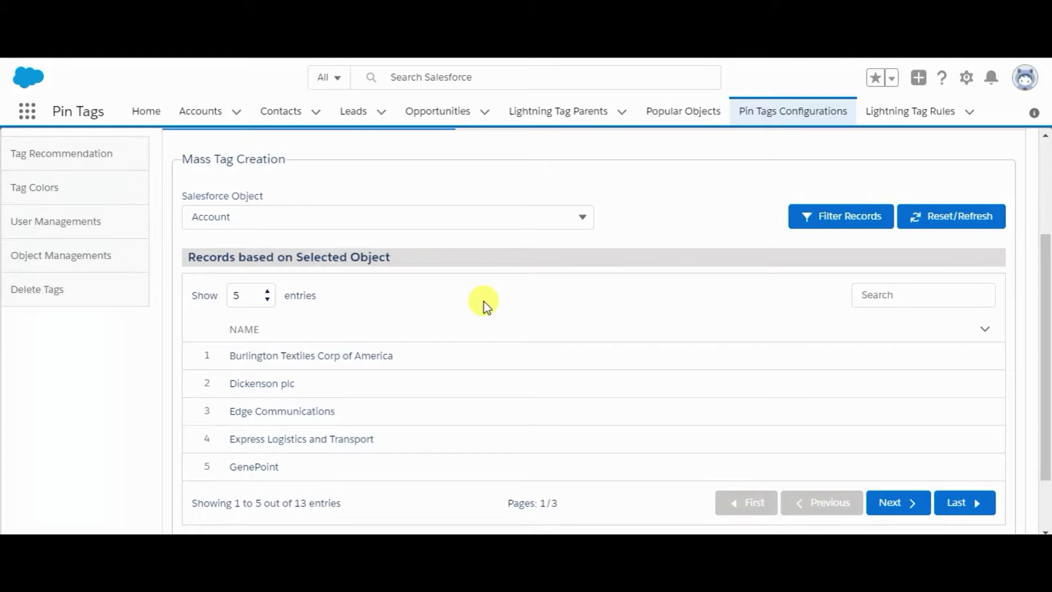
scroll(643, 314, down, 2)
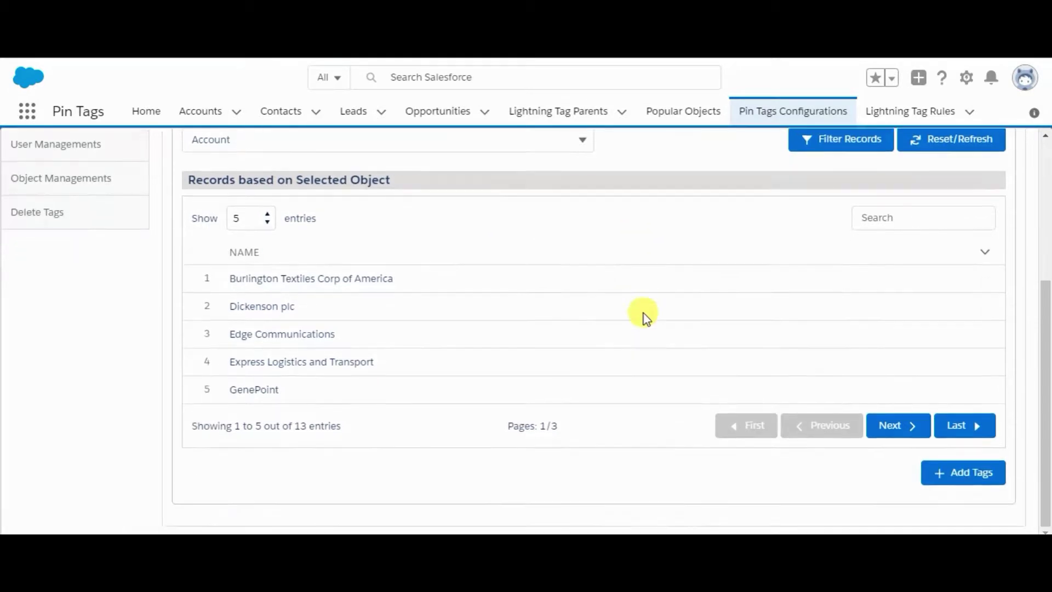
Bulk-apply the dreamforce tag to the listed accounts and view the existing rules
click(948, 472)
click(530, 235)
text(drea)
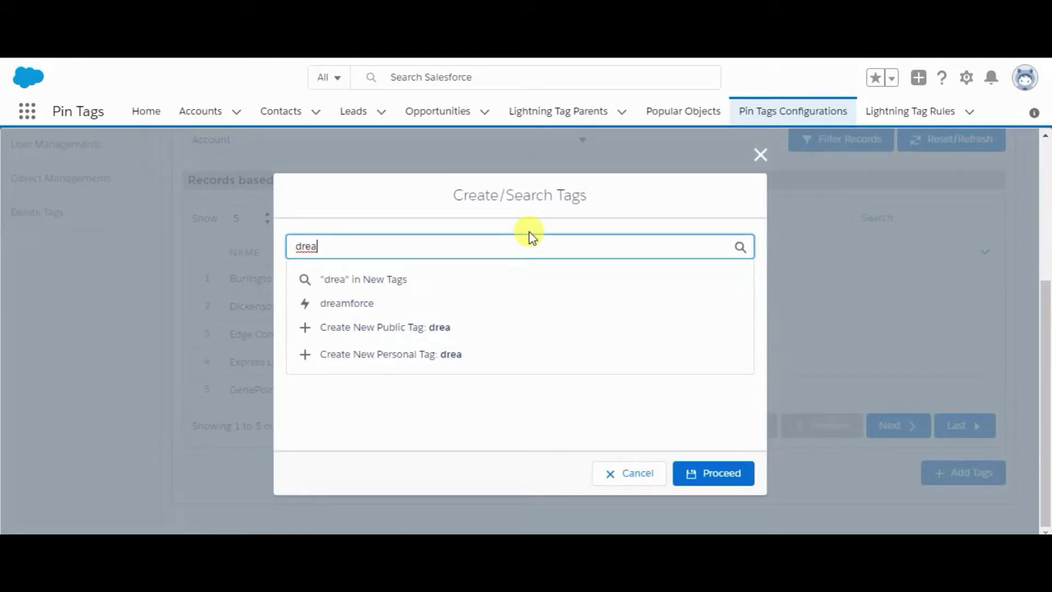
click(451, 303)
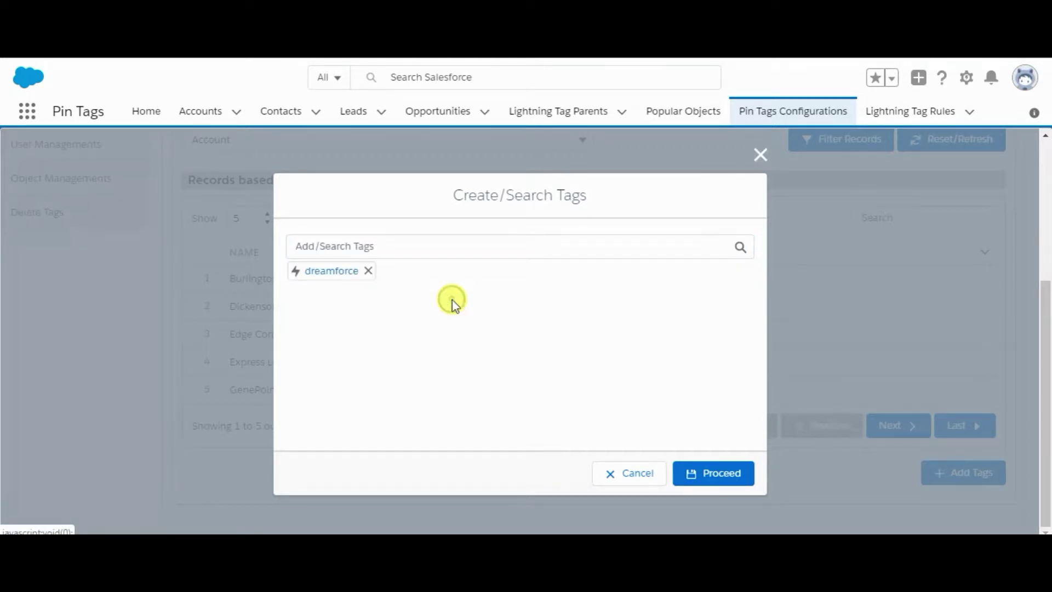
click(732, 475)
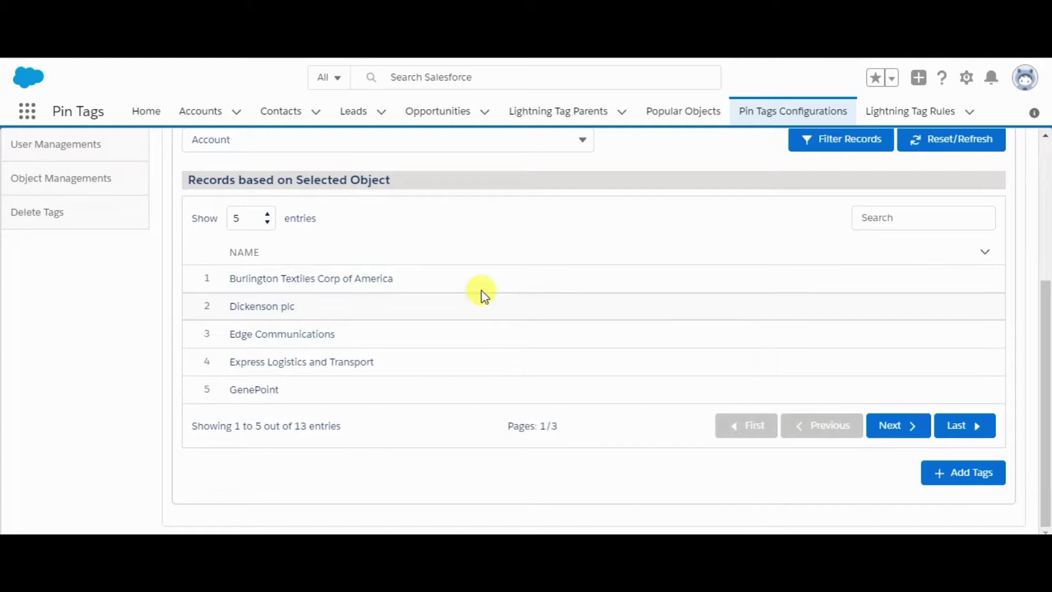
scroll(438, 279, up, 3)
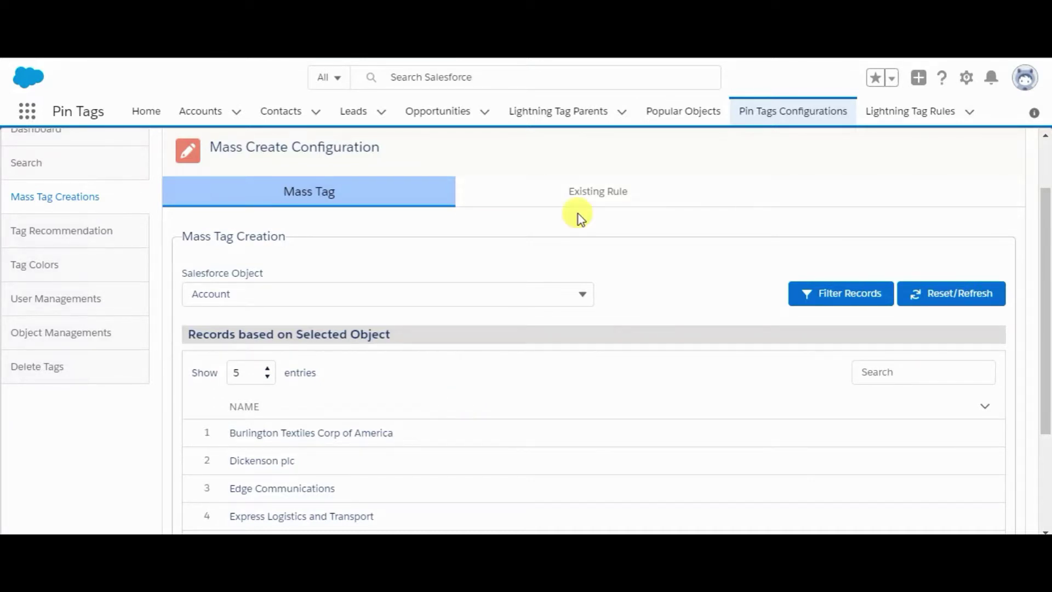
click(595, 199)
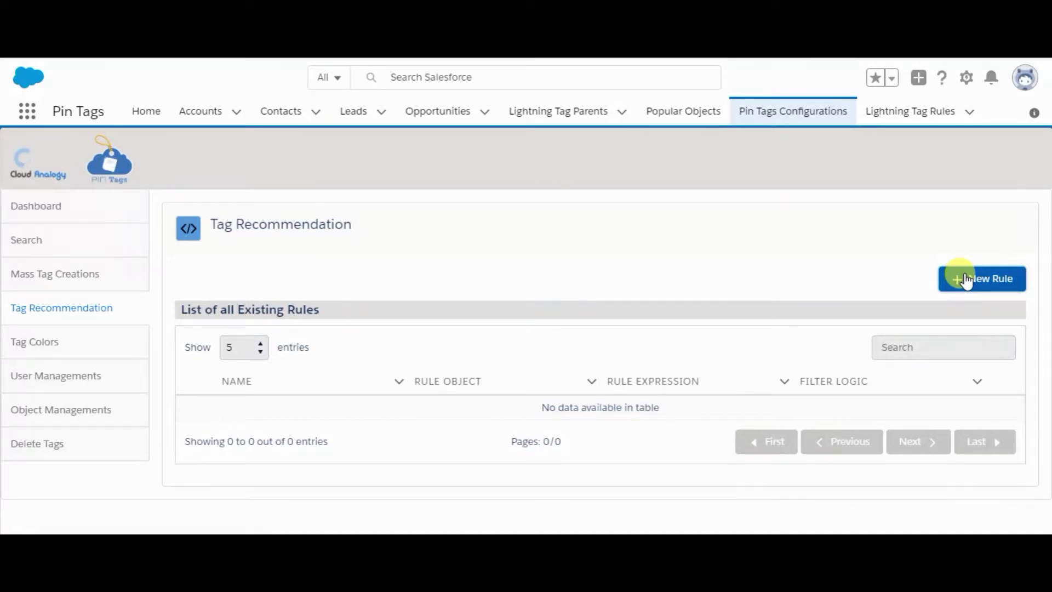
Start a new recommendation rule named TestRule for the Contact object
click(967, 278)
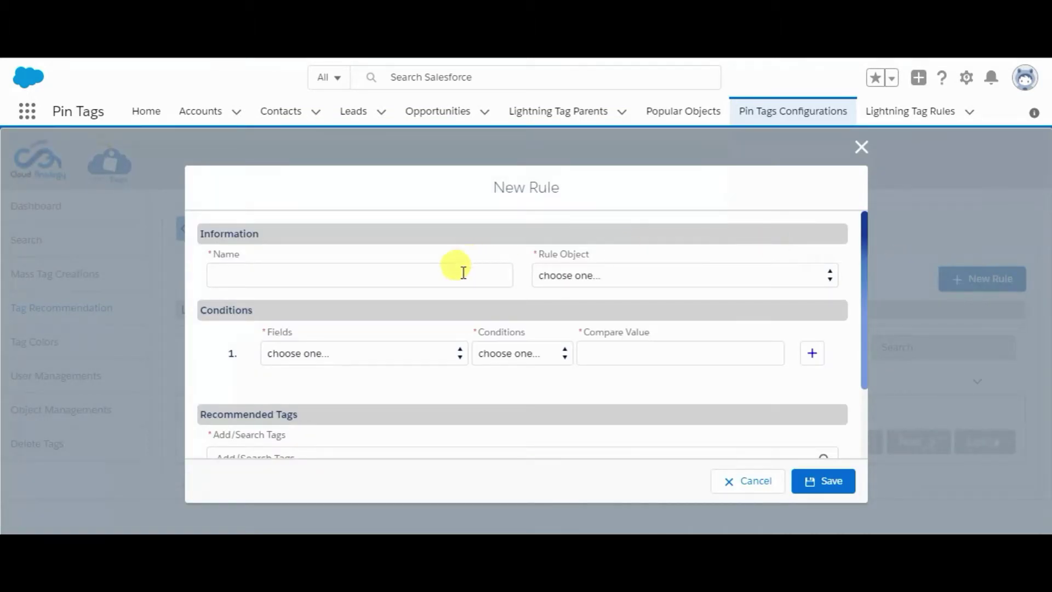
click(319, 276)
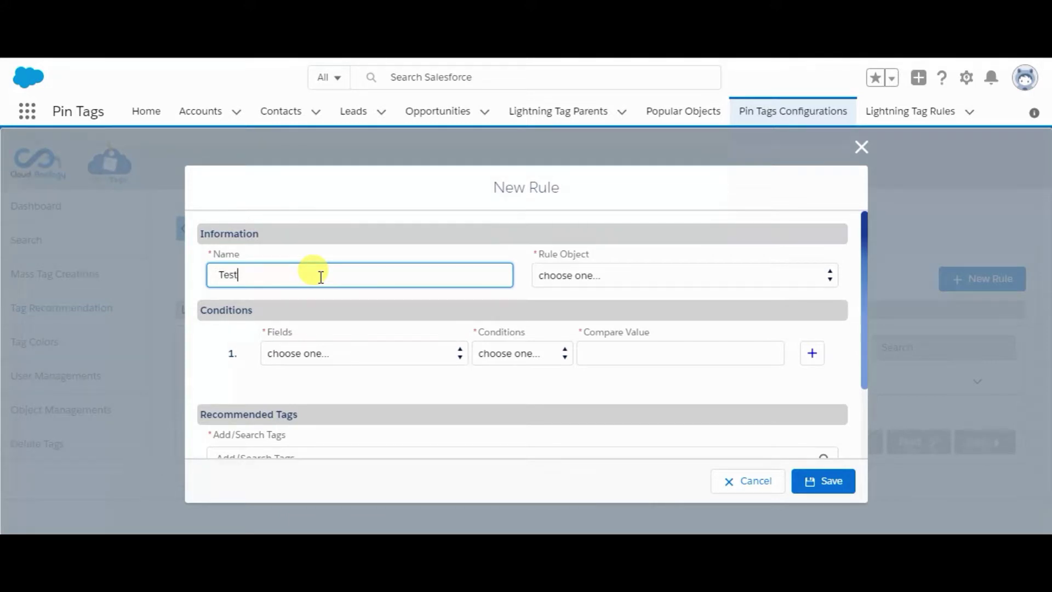
text(Test)
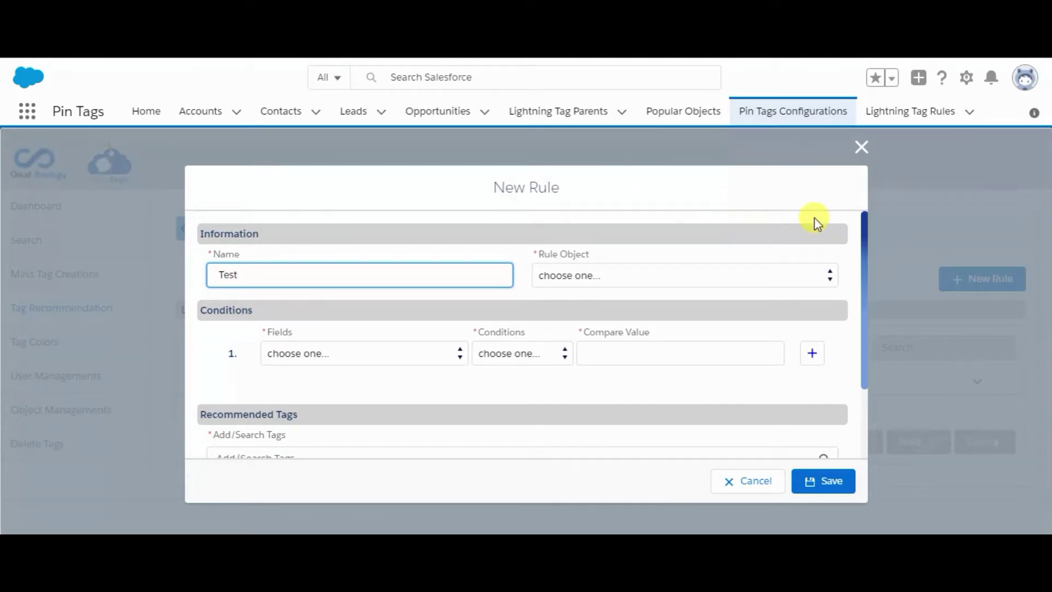
text(Rule)
click(794, 280)
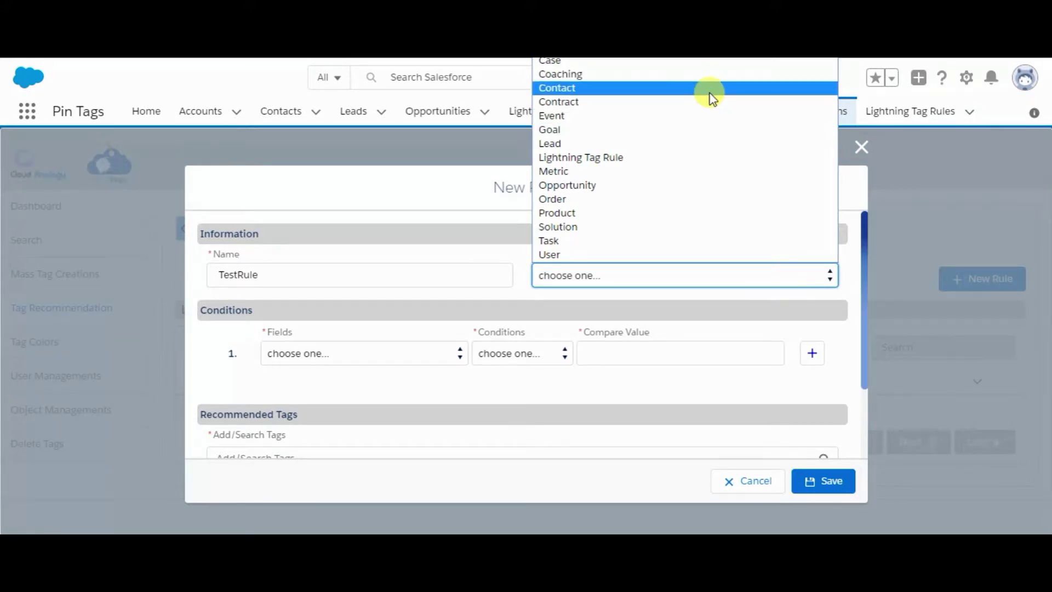
click(710, 92)
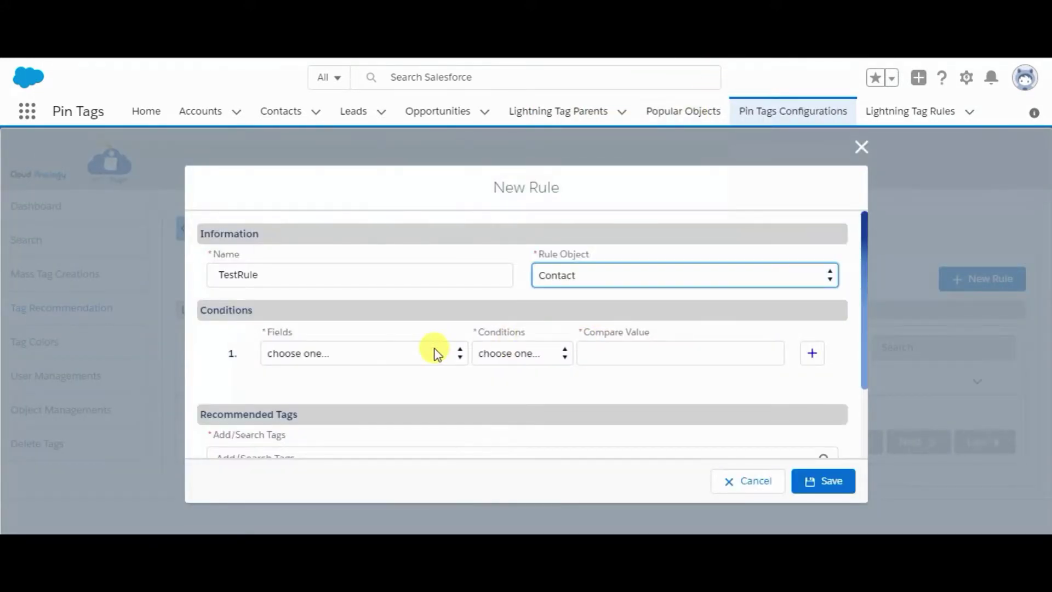
Add the rule condition Salutation EQUALS ANY Mr
click(364, 353)
scroll(382, 292, down, 10)
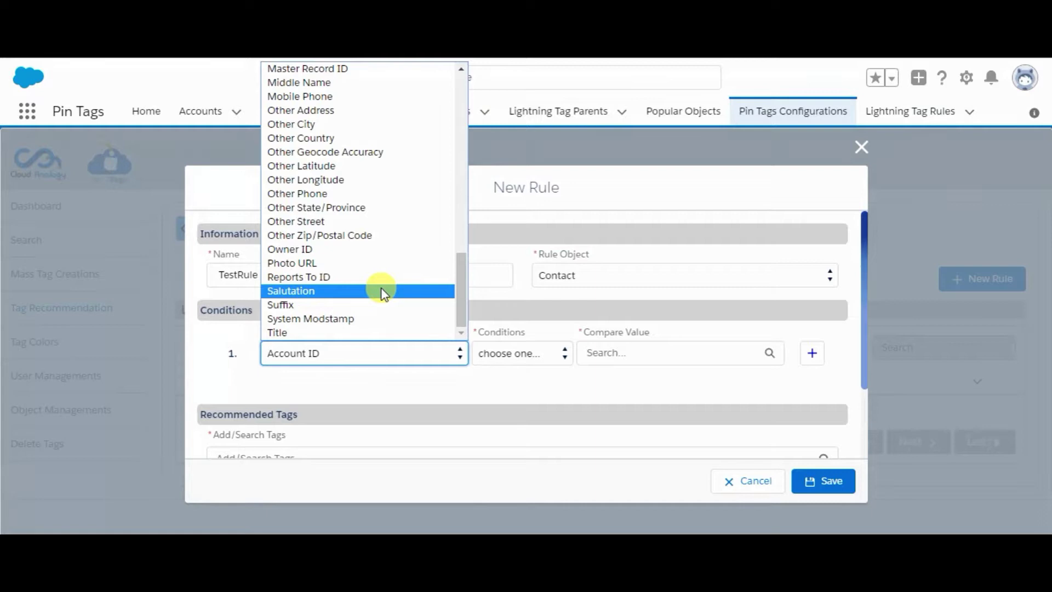
click(382, 291)
click(541, 362)
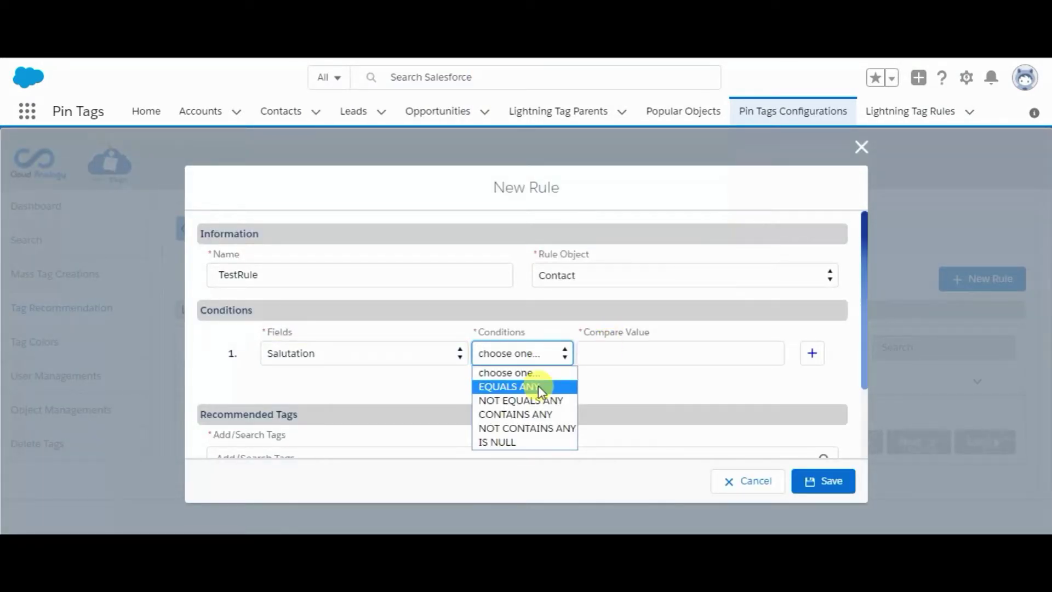
click(538, 387)
click(642, 351)
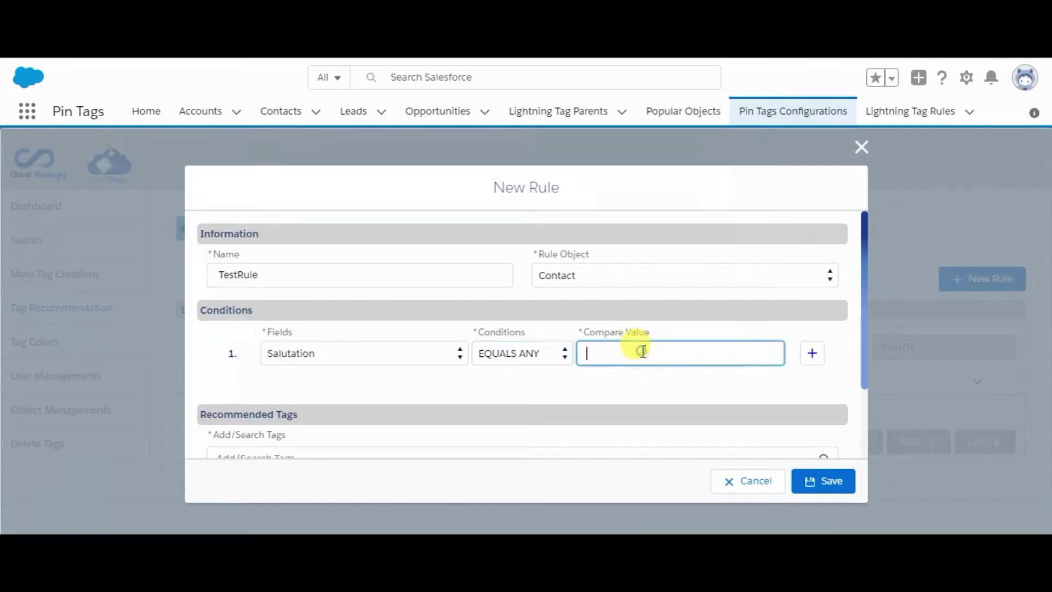
text(Mr)
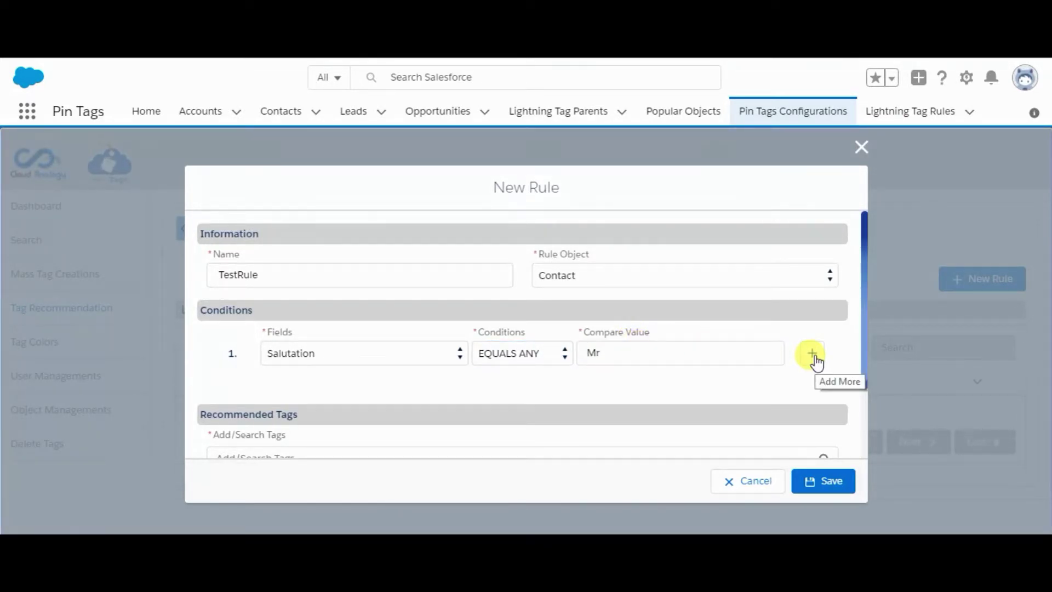
Choose trailhead as the recommended tag and save the rule
scroll(691, 371, down, 2)
click(516, 365)
text(tr)
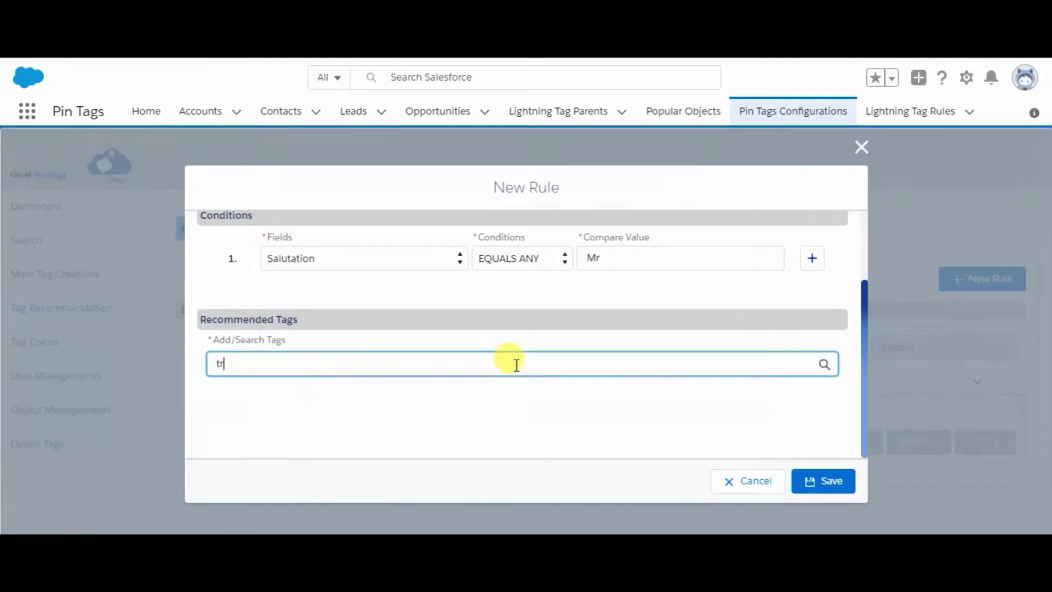
text(ail)
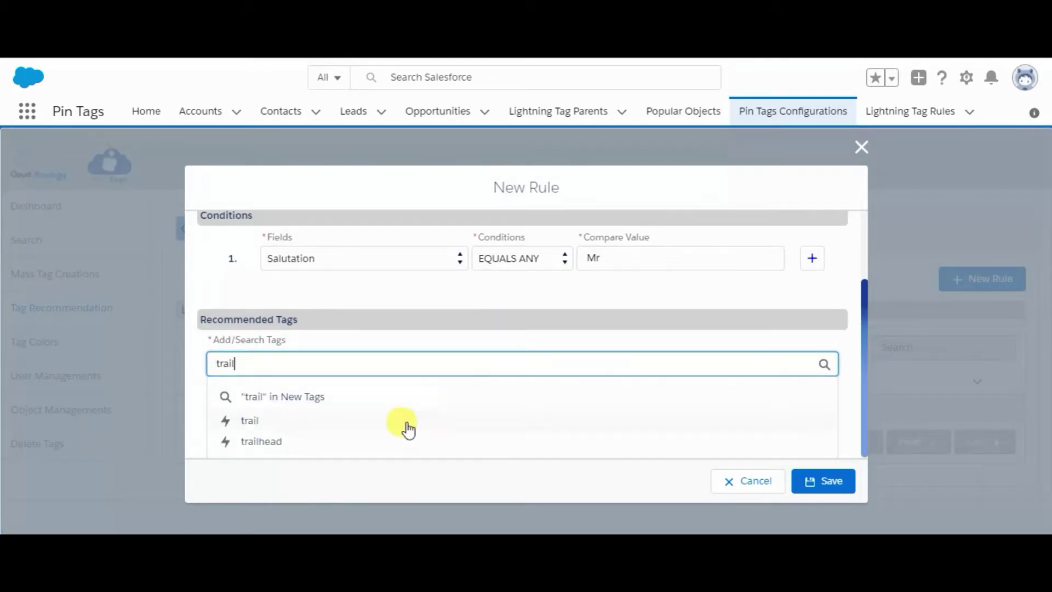
click(395, 443)
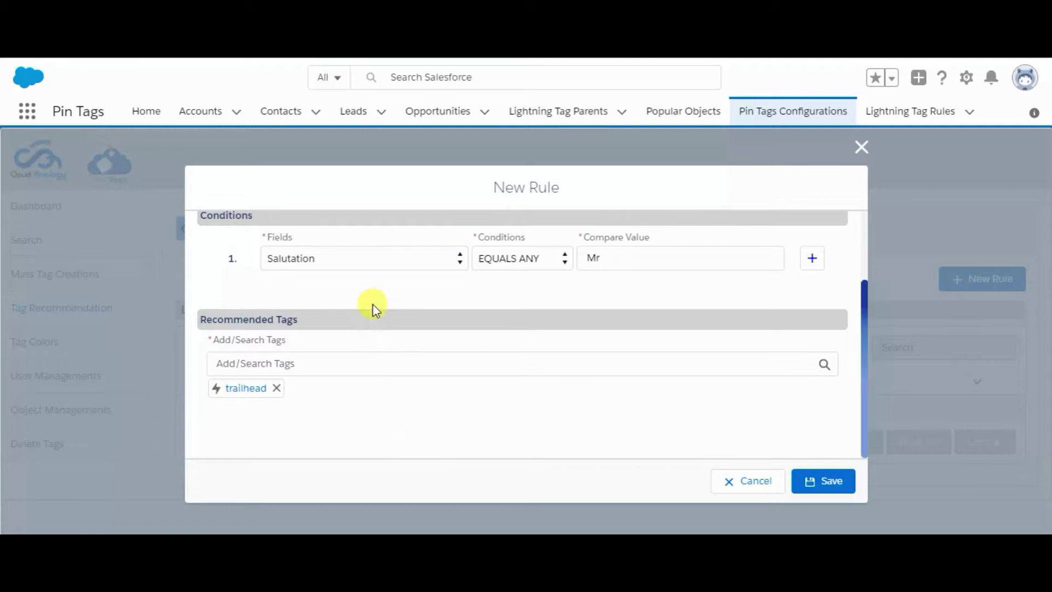
scroll(327, 323, up, 3)
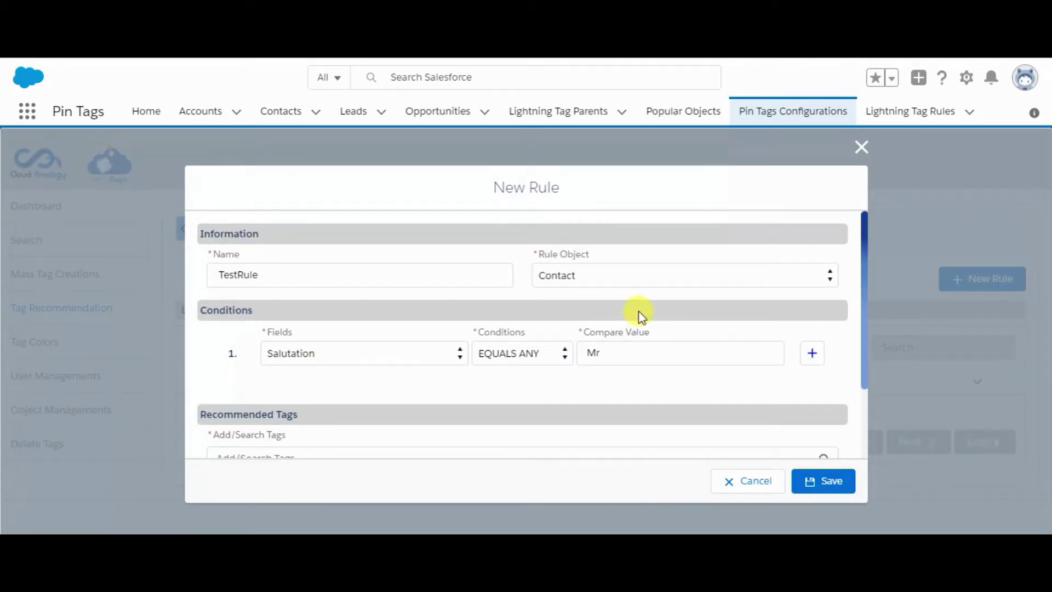
scroll(488, 378, down, 2)
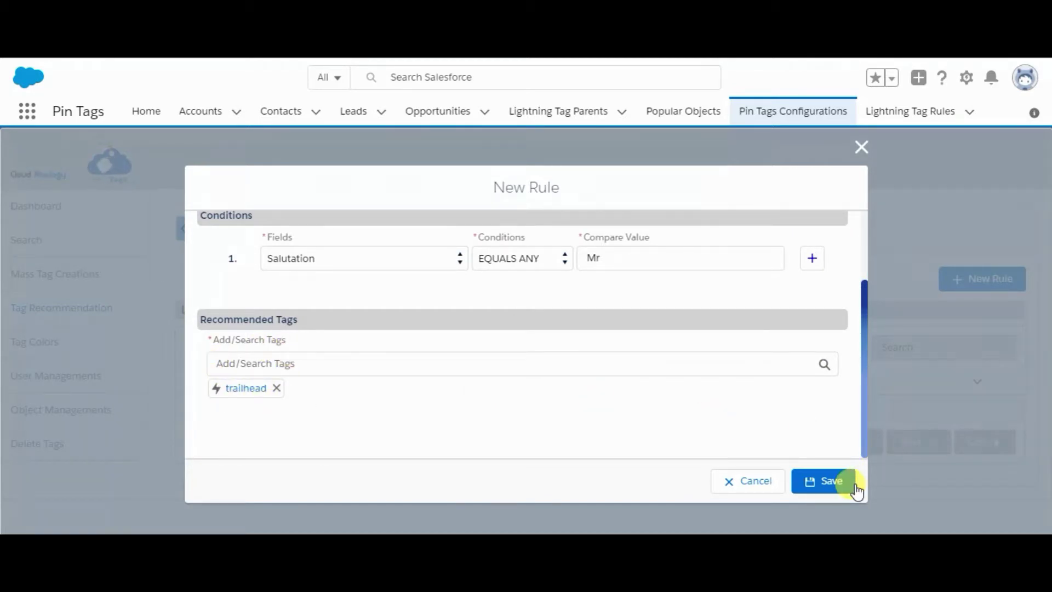
click(821, 481)
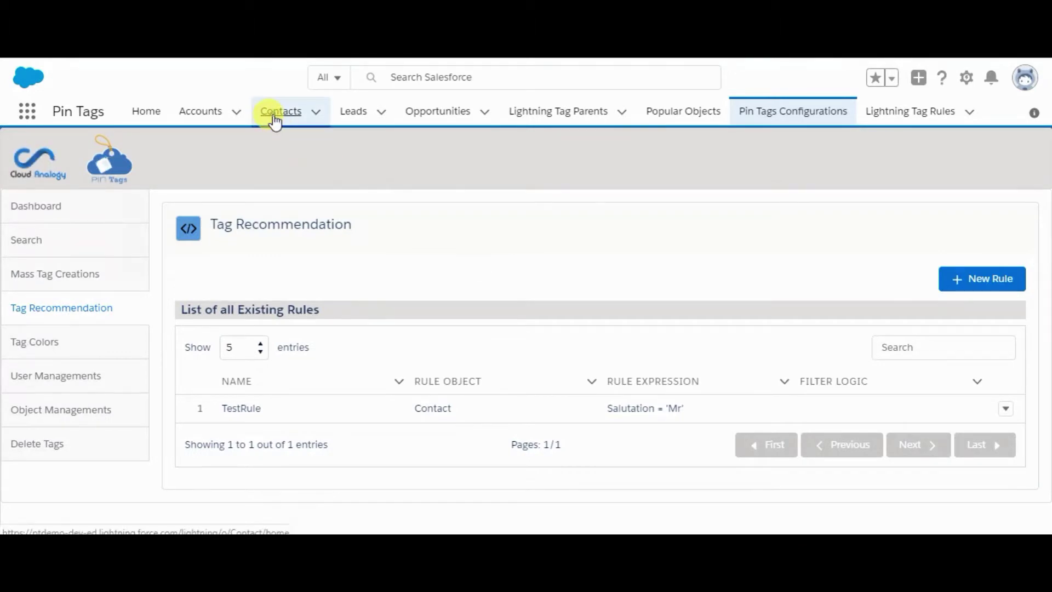
Open the Dickenson plc contact's Details view
click(274, 116)
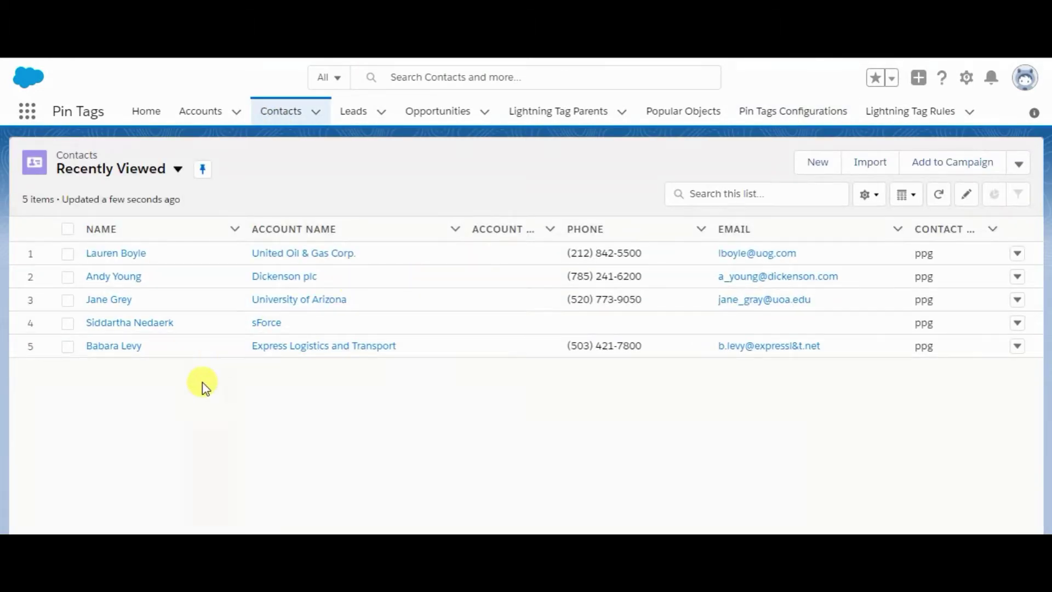
click(108, 277)
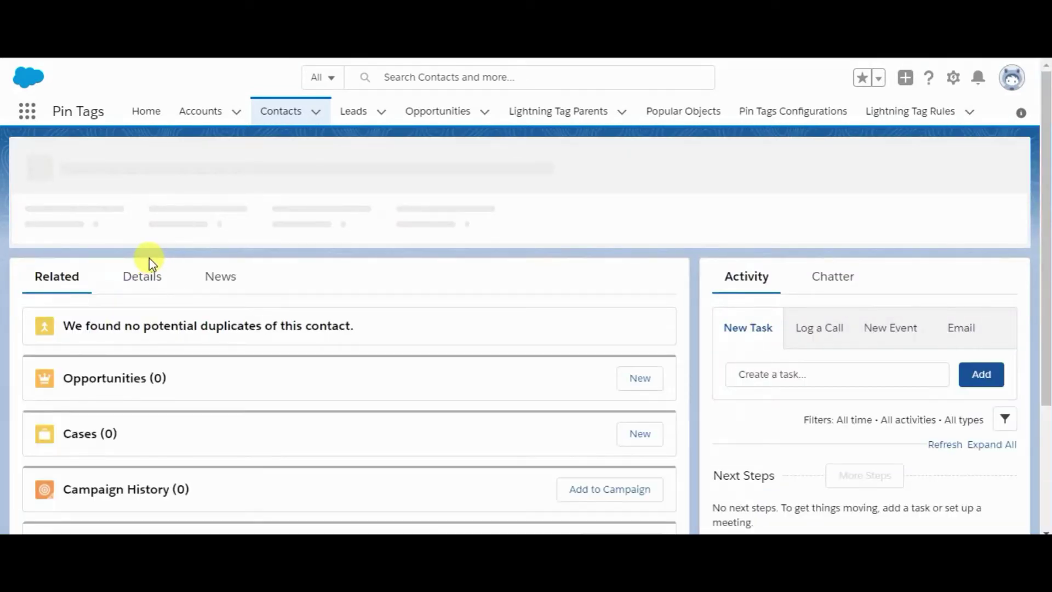
click(143, 280)
scroll(399, 301, down, 1)
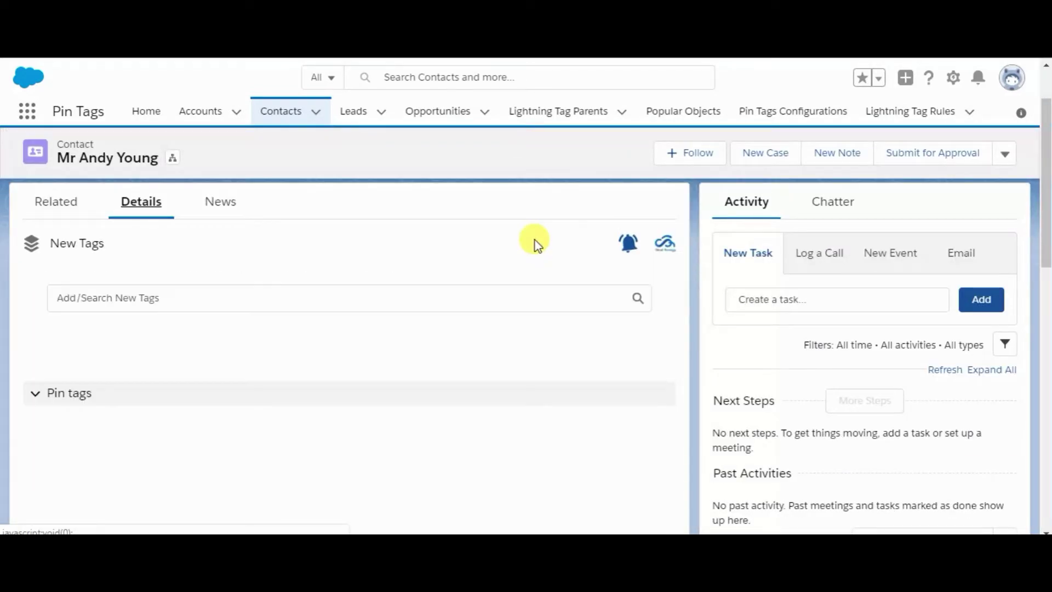
Add the recommended trailhead tag to the contact
click(629, 245)
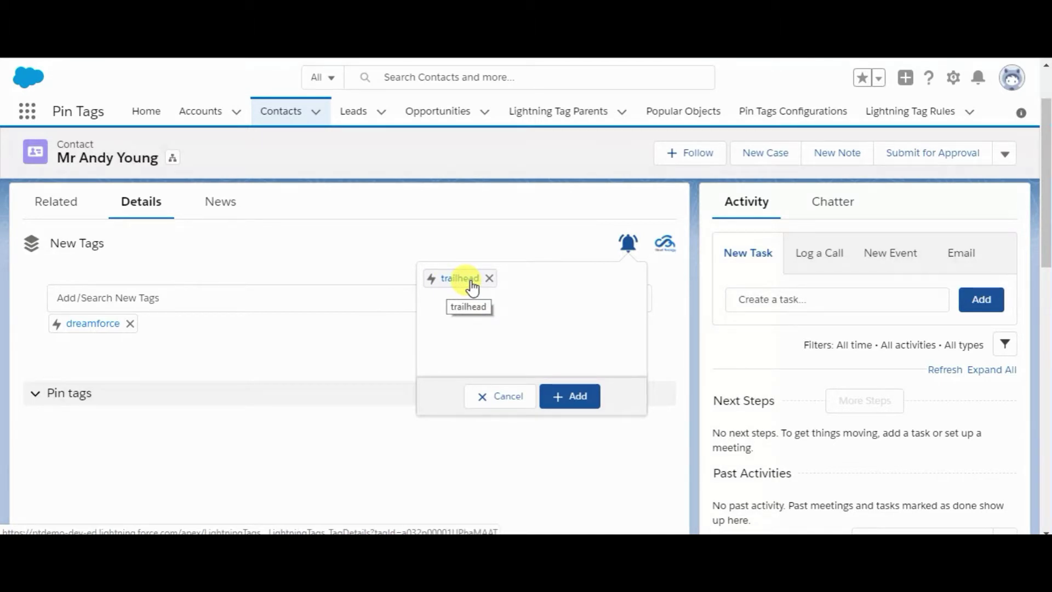
scroll(383, 336, up, 2)
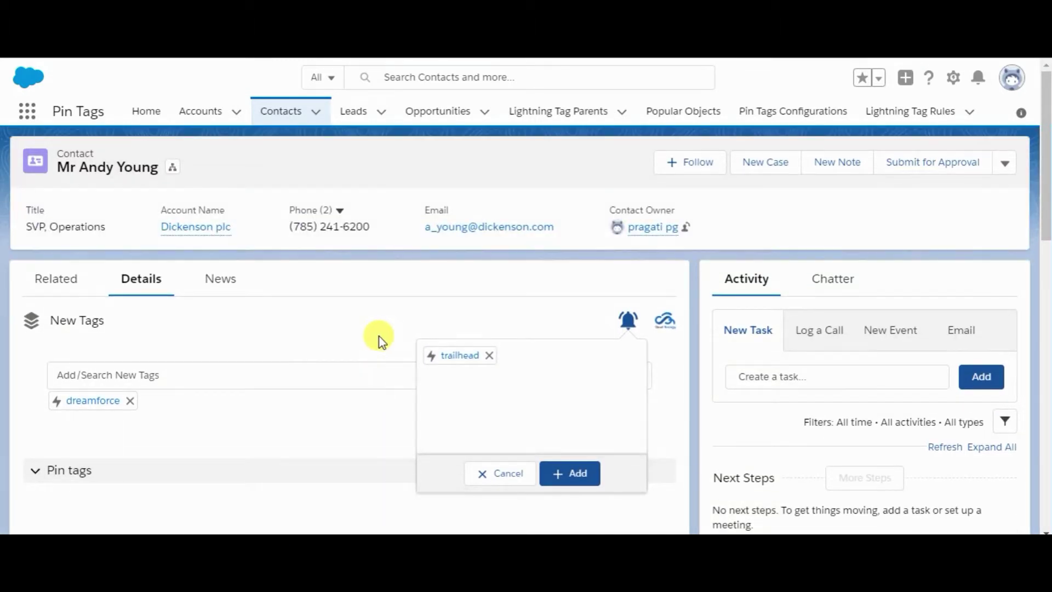
click(628, 319)
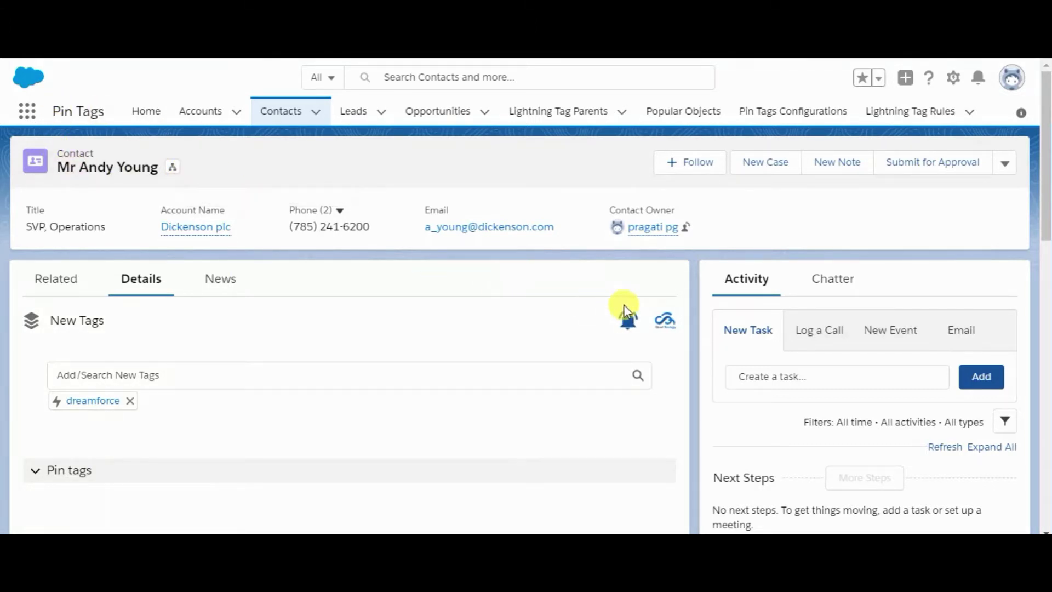
click(631, 324)
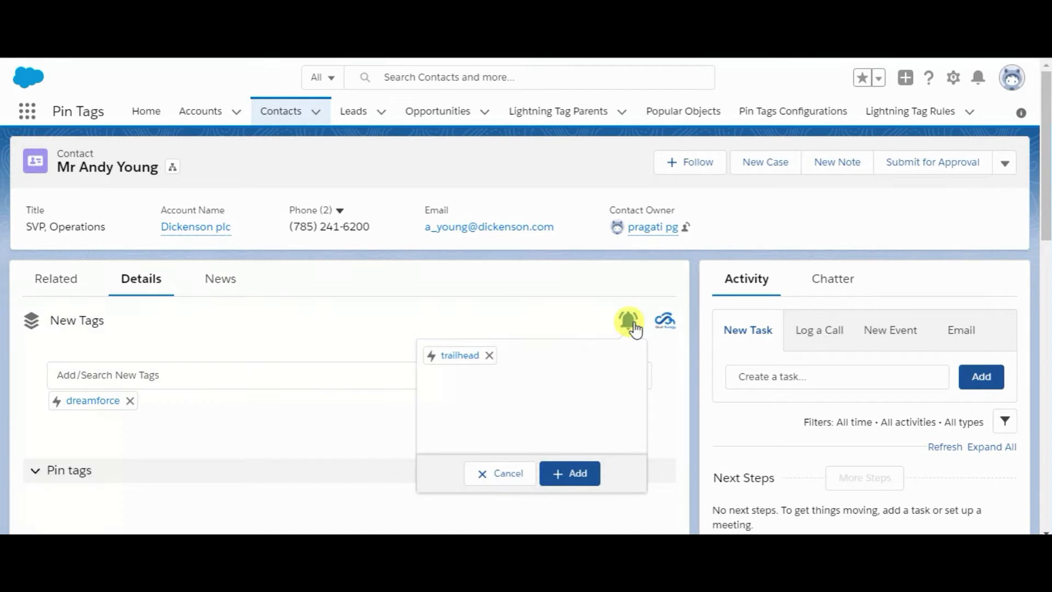
click(459, 355)
click(555, 477)
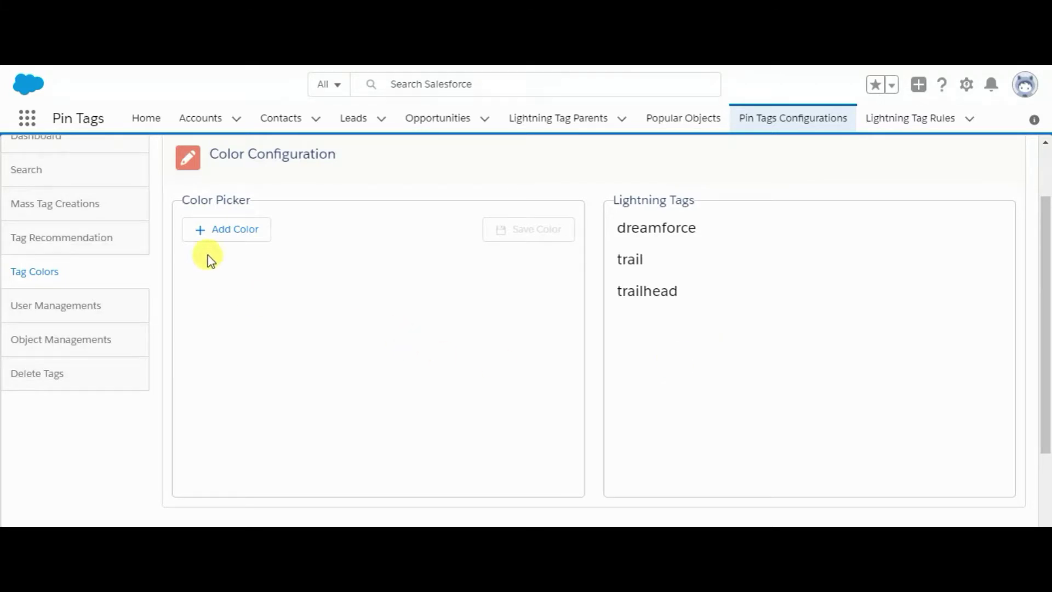
Add a first colour range: red (#D73636) for tags used 1–5 times
click(217, 238)
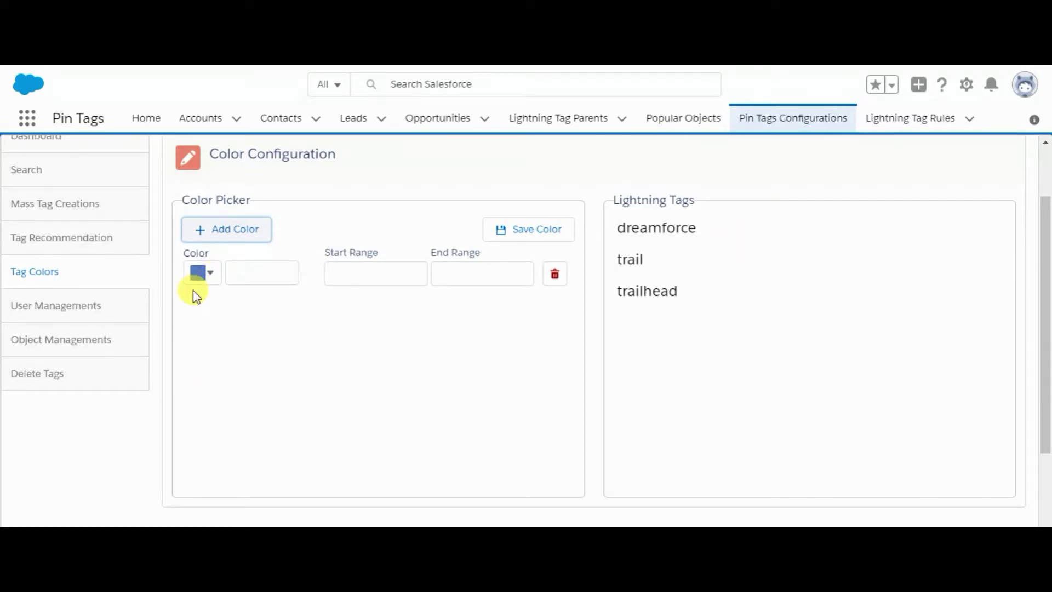
click(202, 274)
click(306, 307)
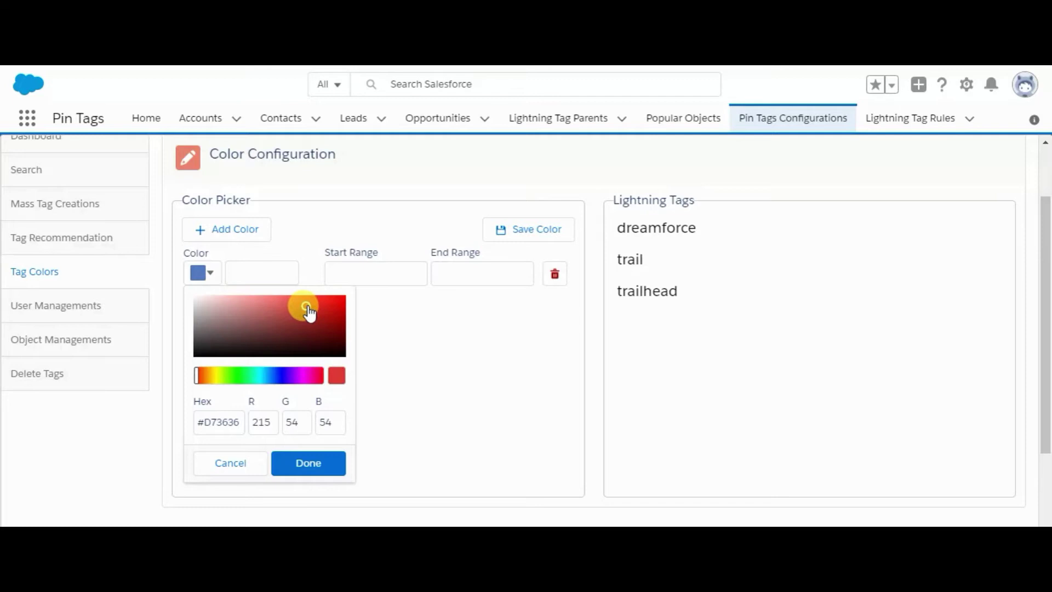
click(301, 463)
click(380, 269)
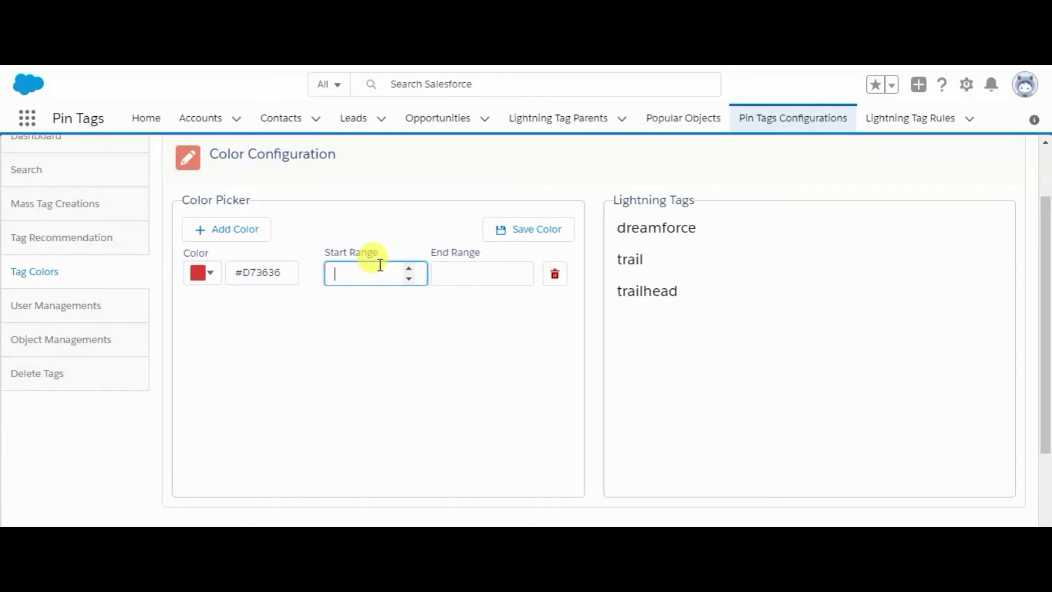
click(469, 273)
text(5)
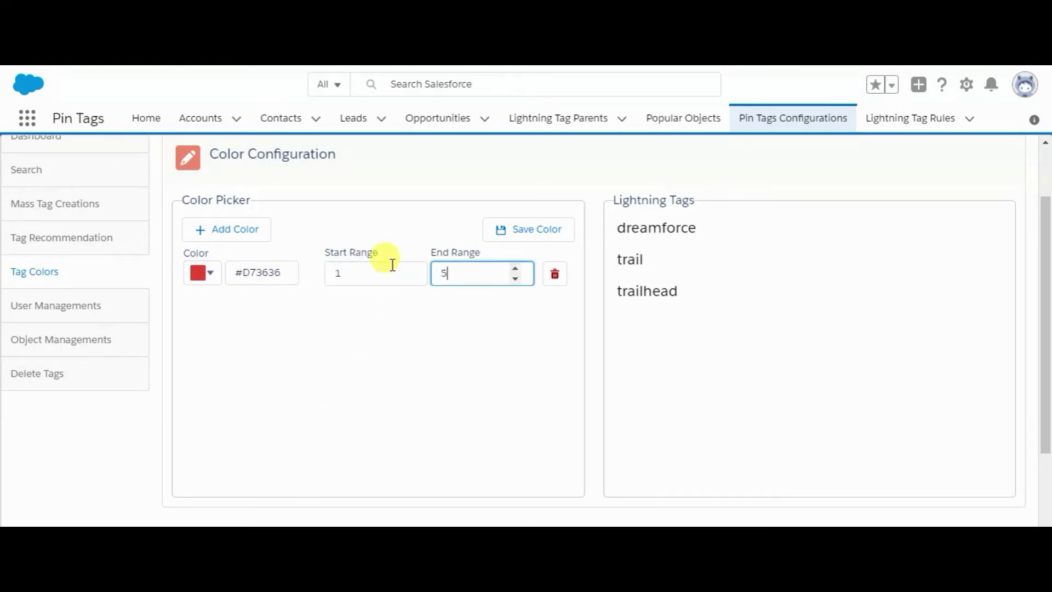
Add a magenta (#FA04B0) range for 6–20 uses and save both ranges
click(258, 235)
click(207, 320)
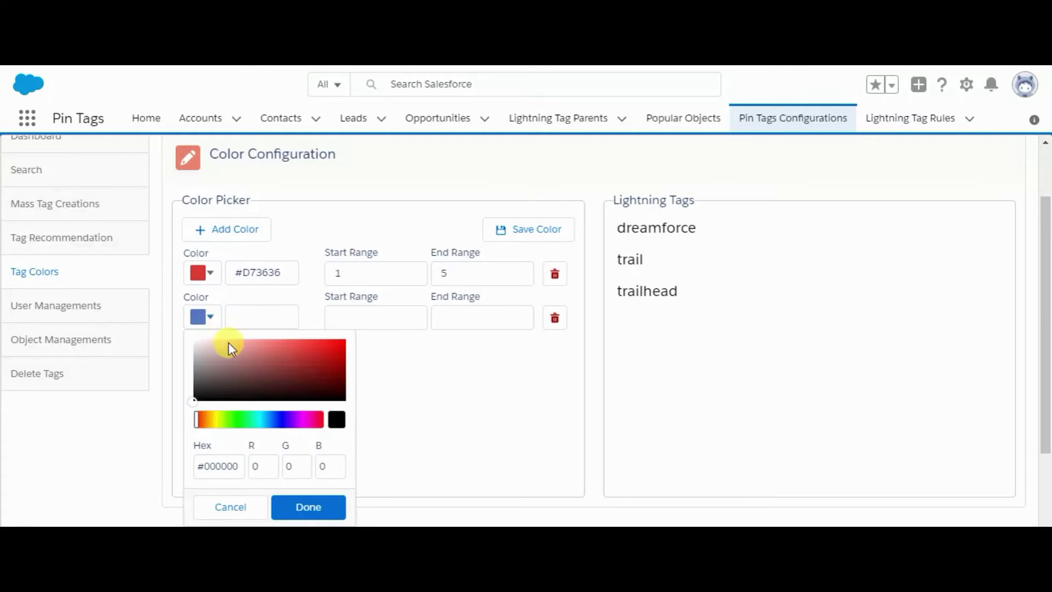
click(308, 421)
click(340, 344)
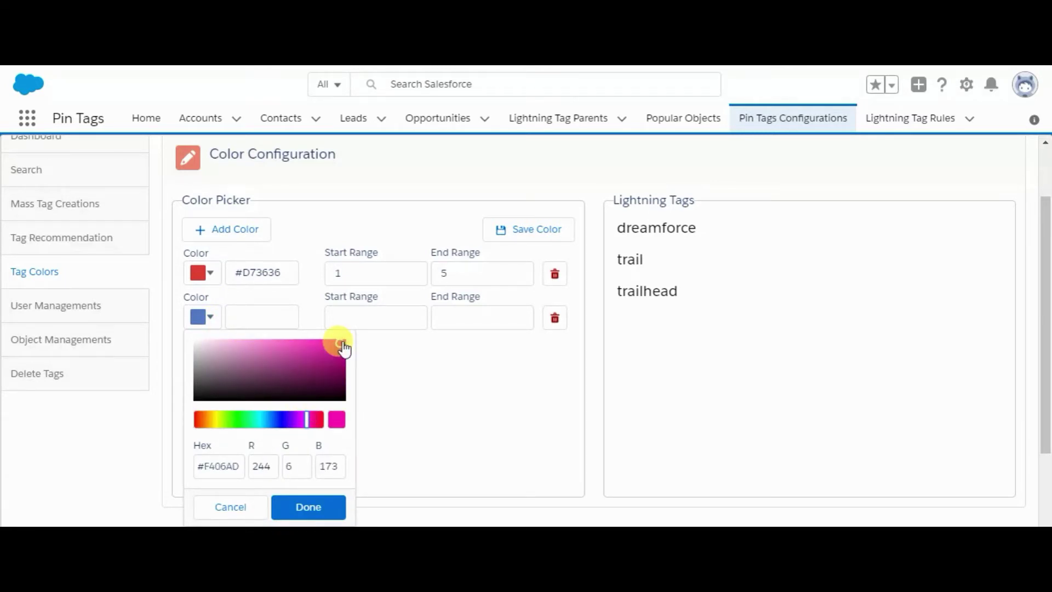
click(306, 504)
click(357, 318)
text(6)
click(465, 327)
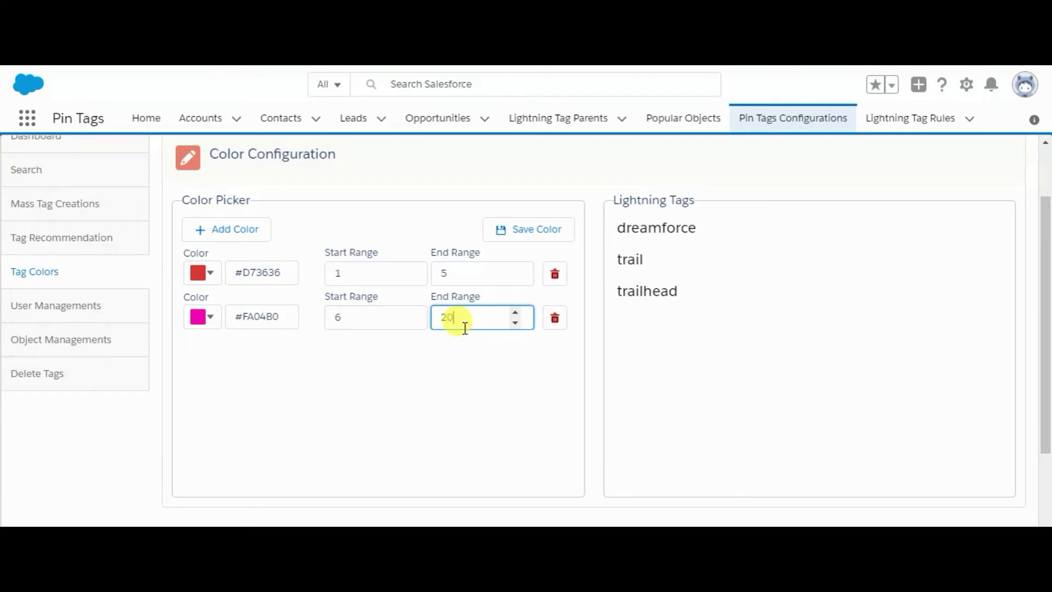
click(555, 227)
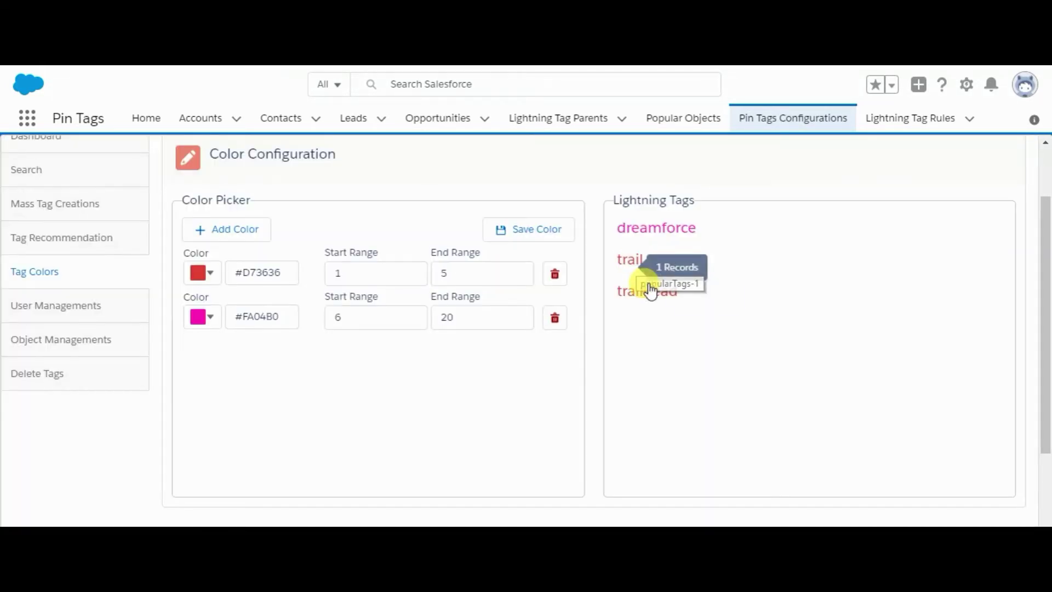
mouse_move(650, 297)
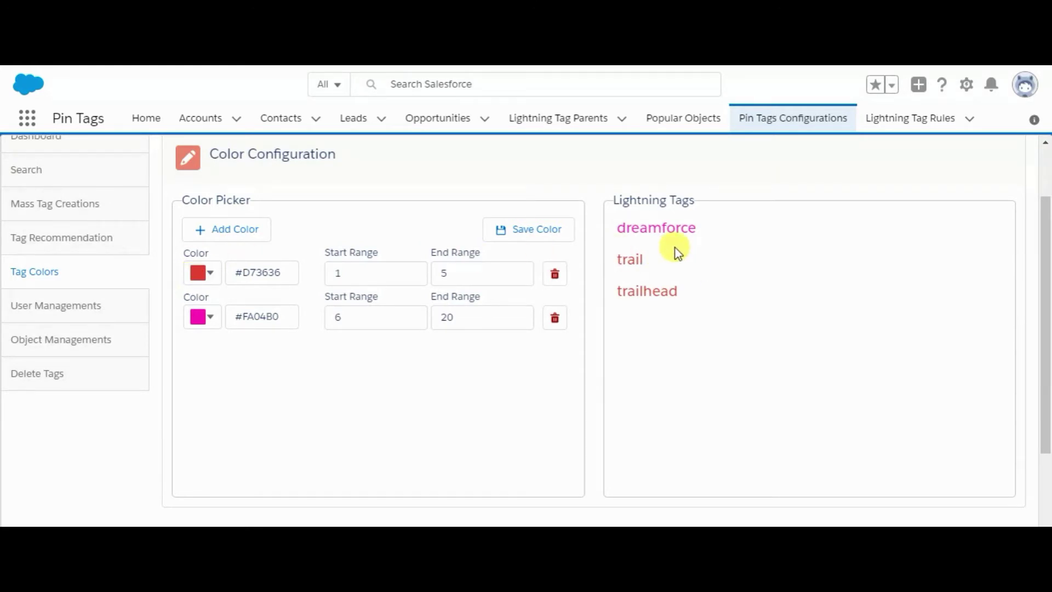
mouse_move(681, 240)
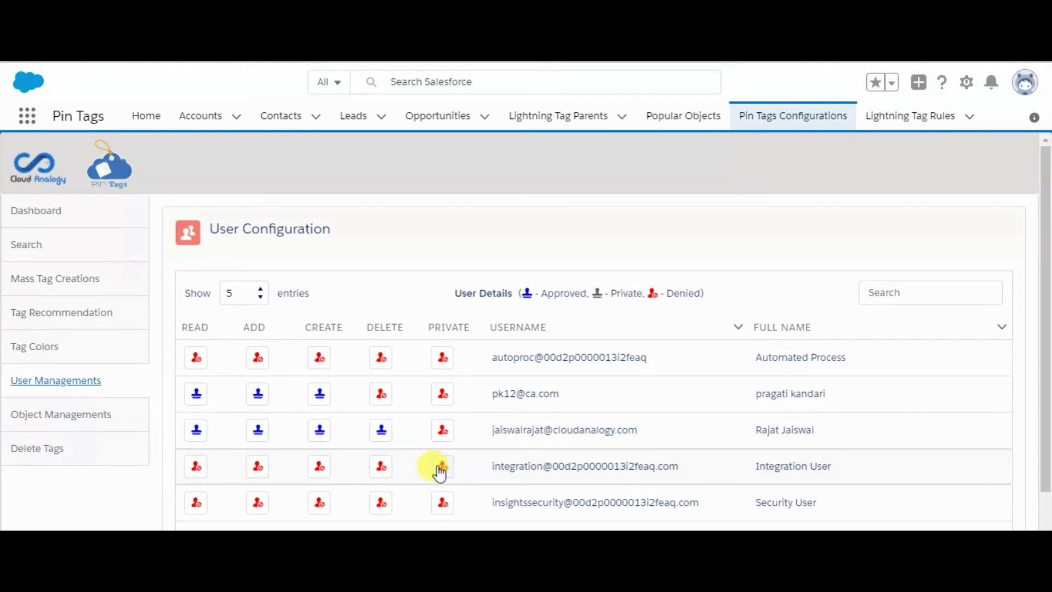
Toggle the third user's Private tagging permission
click(445, 432)
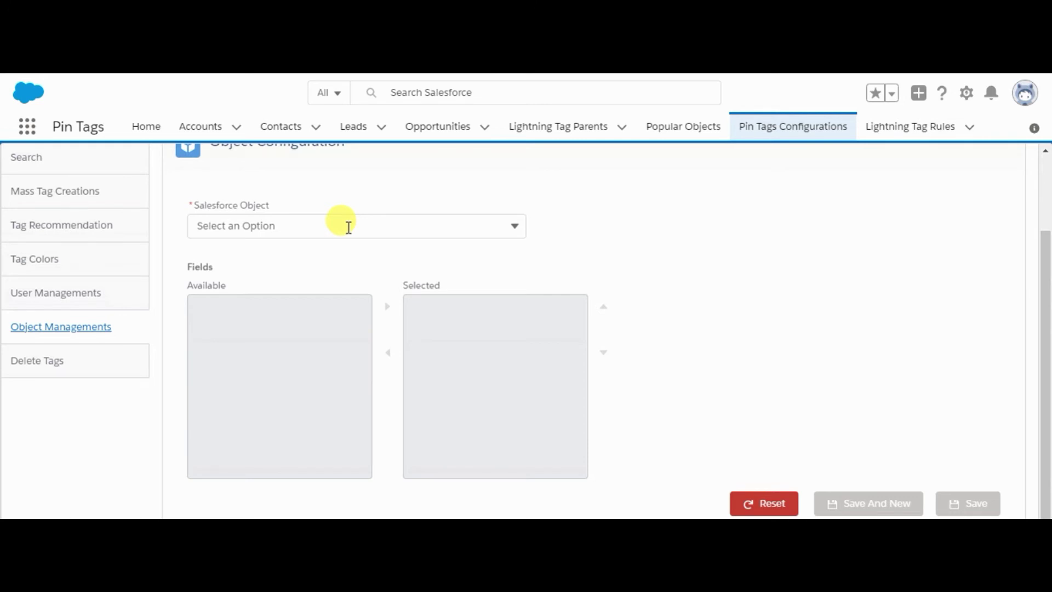
Choose Account and remove Account Type, Billing City and Billing Longitude from its fields
click(349, 227)
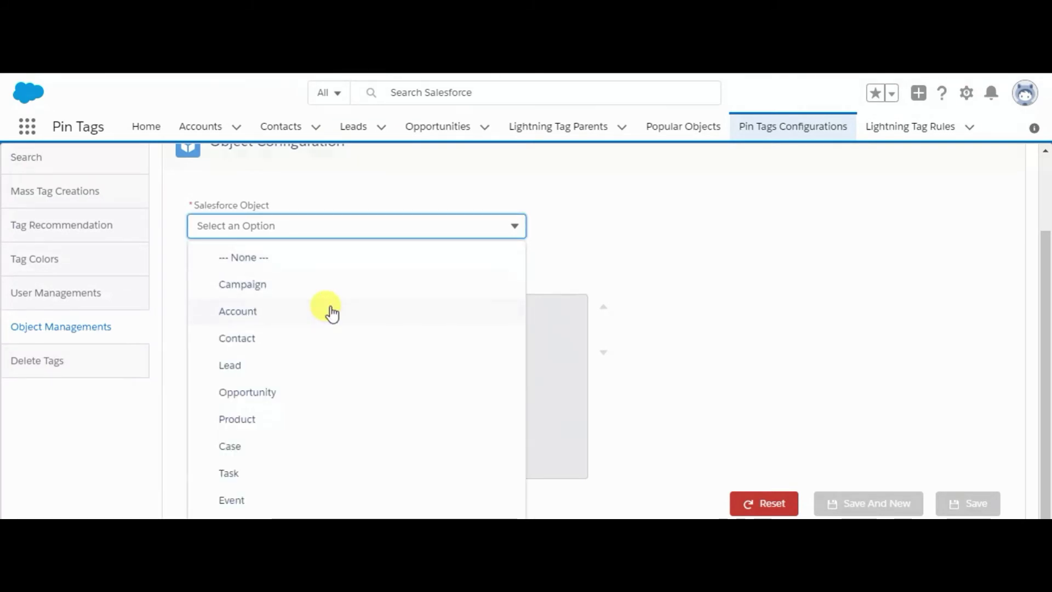
click(331, 311)
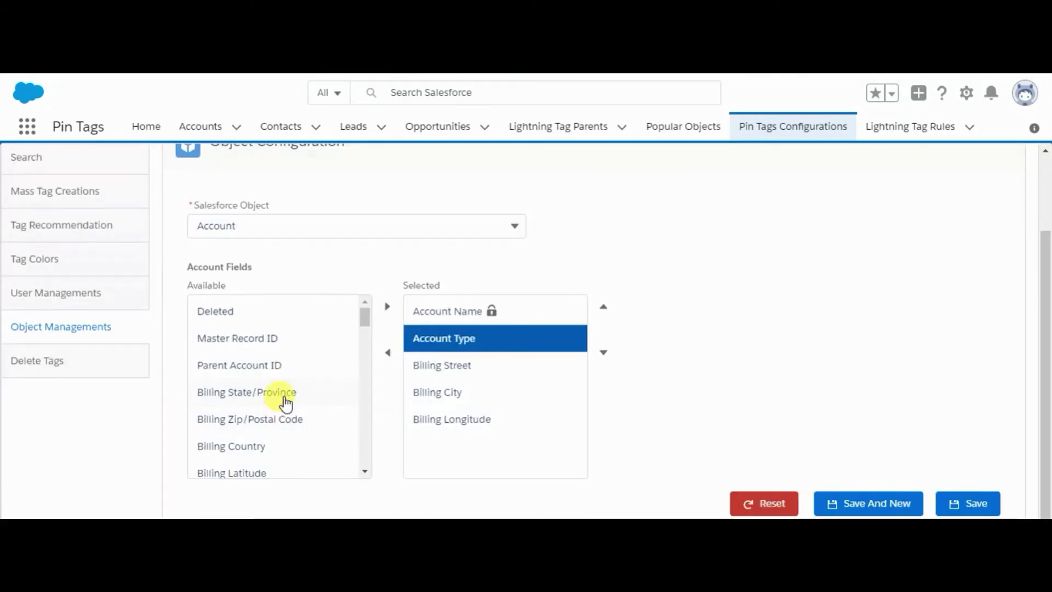
click(286, 403)
click(387, 306)
click(487, 332)
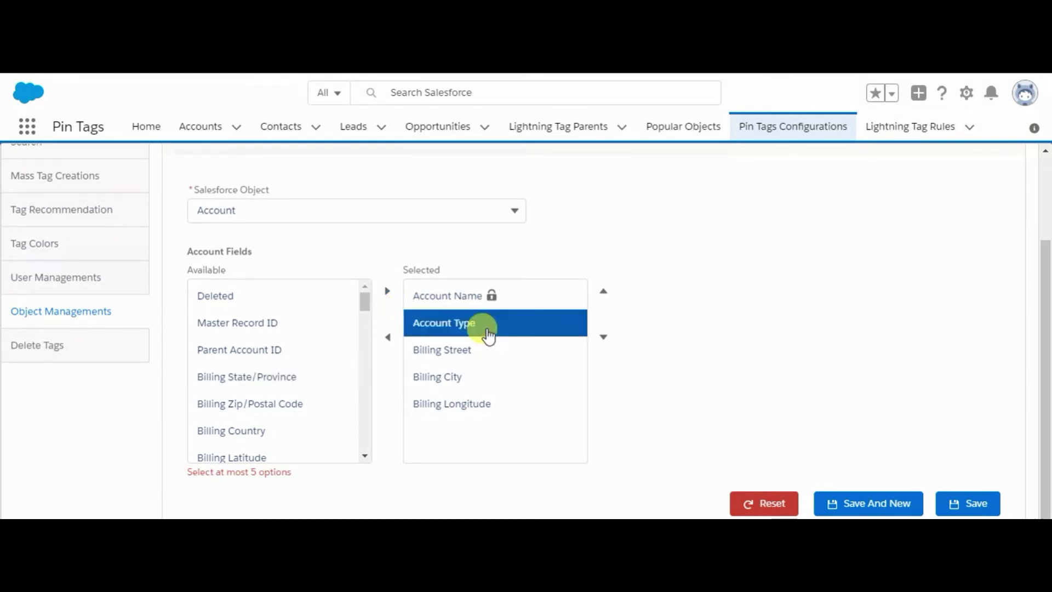
click(387, 337)
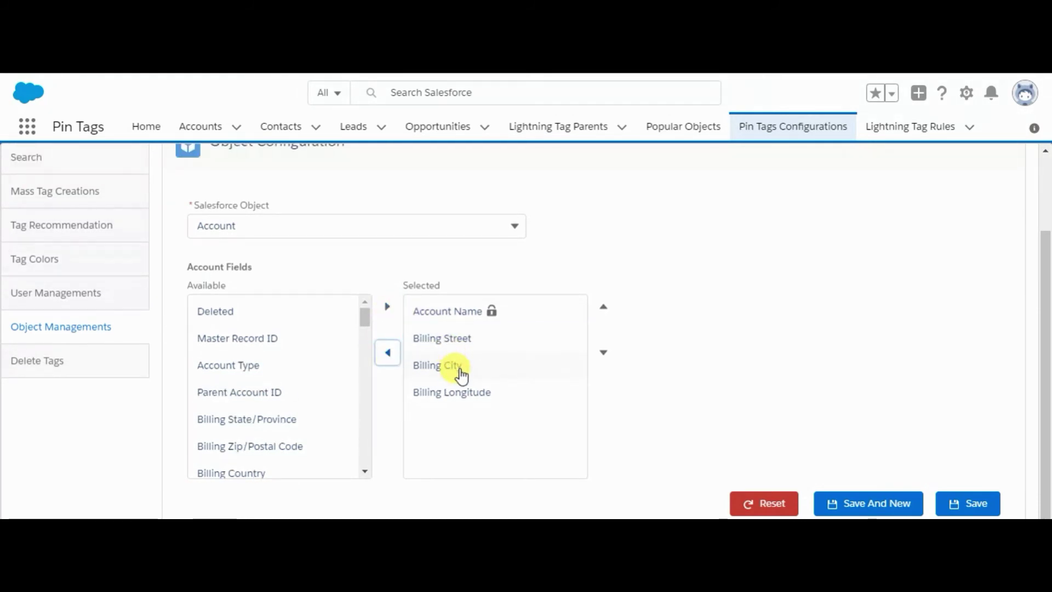
click(441, 365)
click(391, 353)
click(456, 366)
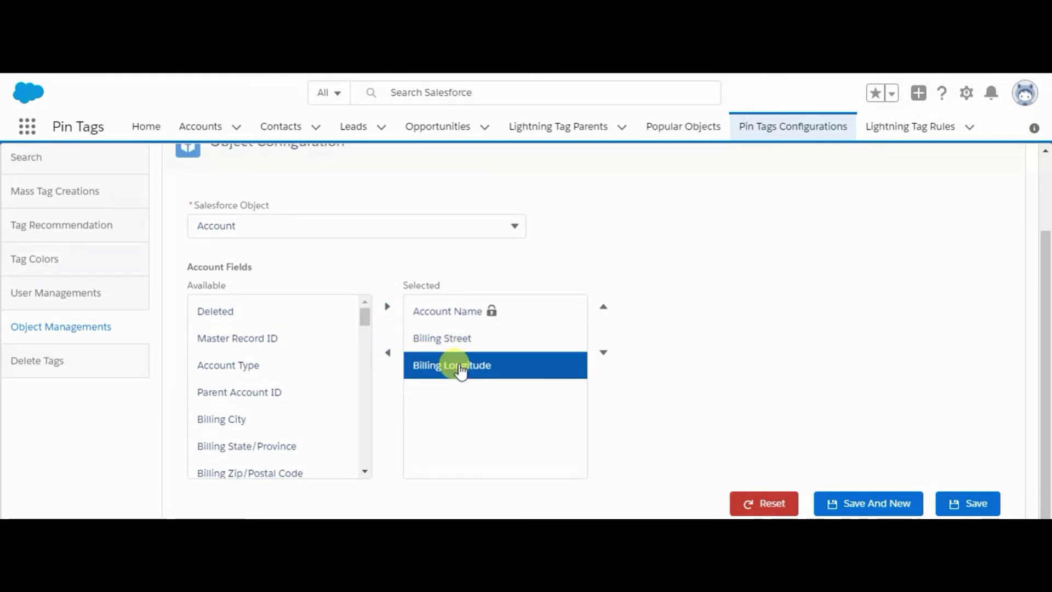
click(387, 357)
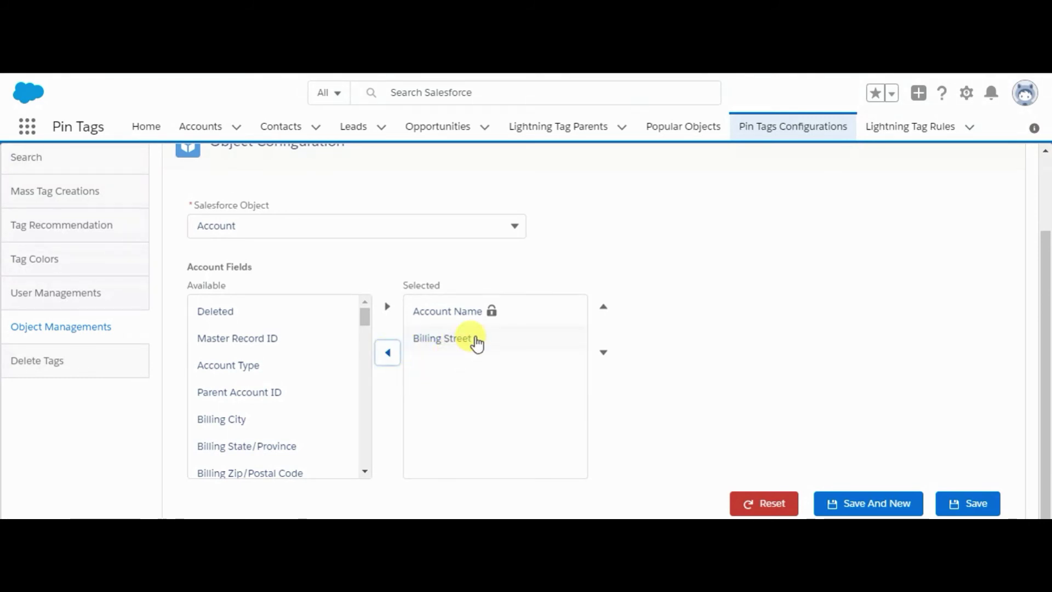
Add Account Phone to the chosen fields and save the Account configuration
scroll(303, 410, down, 3)
scroll(296, 414, down, 2)
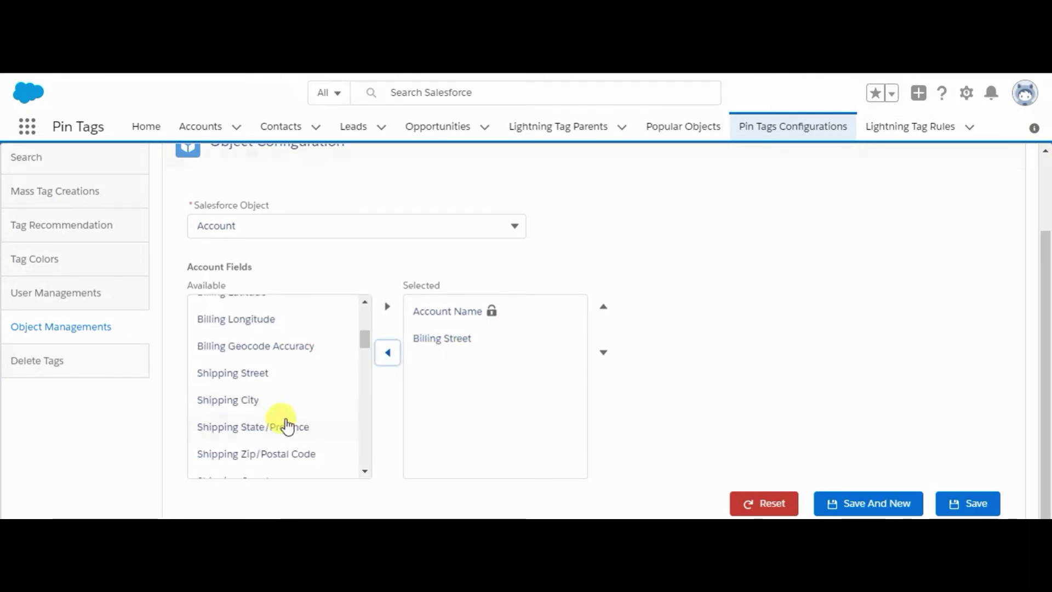
scroll(282, 425, down, 3)
scroll(269, 458, down, 2)
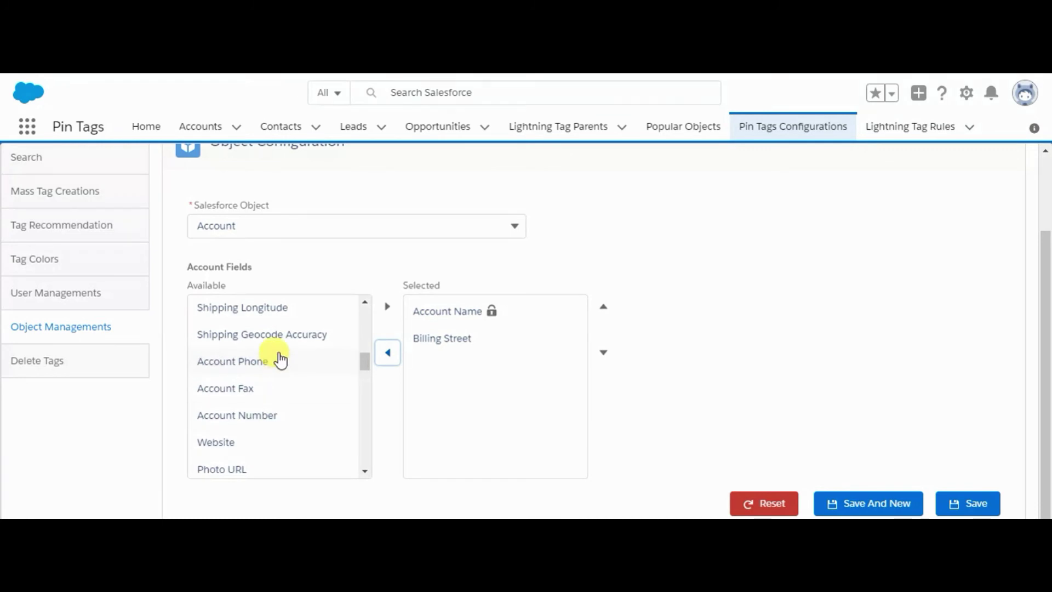
click(279, 362)
click(388, 306)
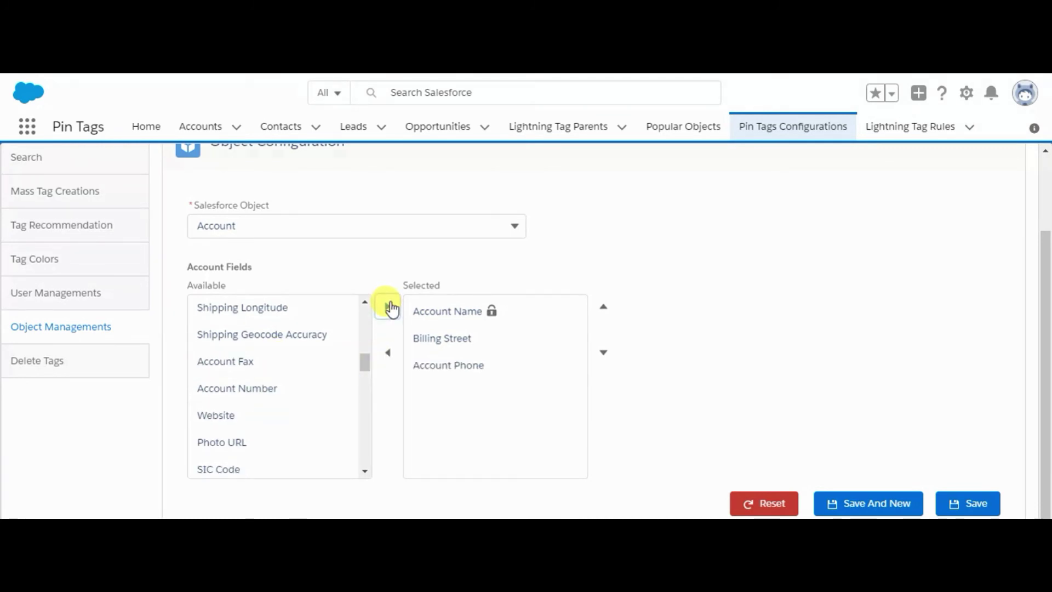
click(959, 505)
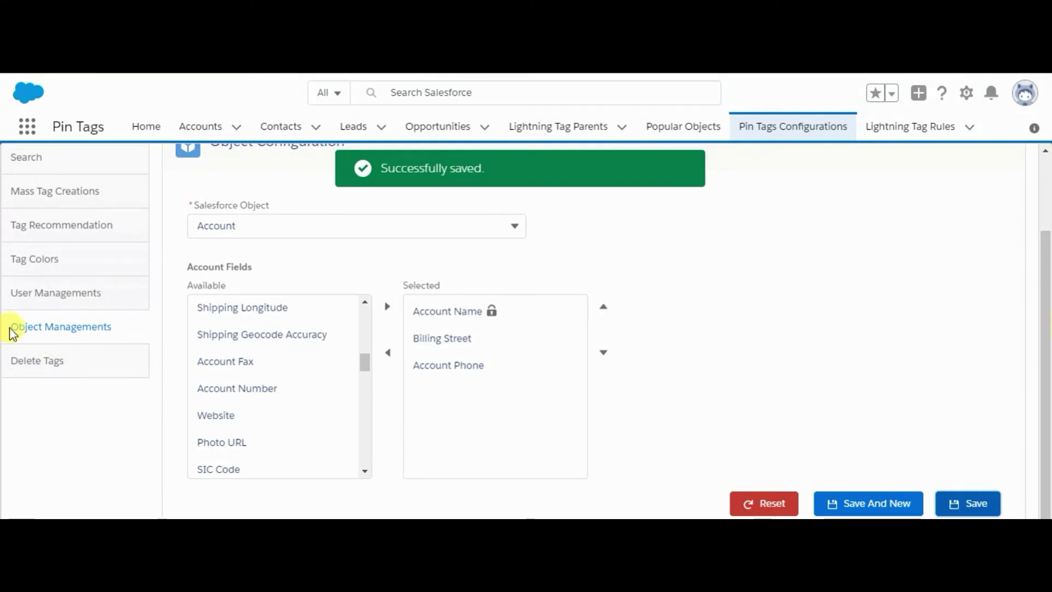
List the 13 dreamforce-tagged Account records, then open Delete Tags of inactive users
click(42, 159)
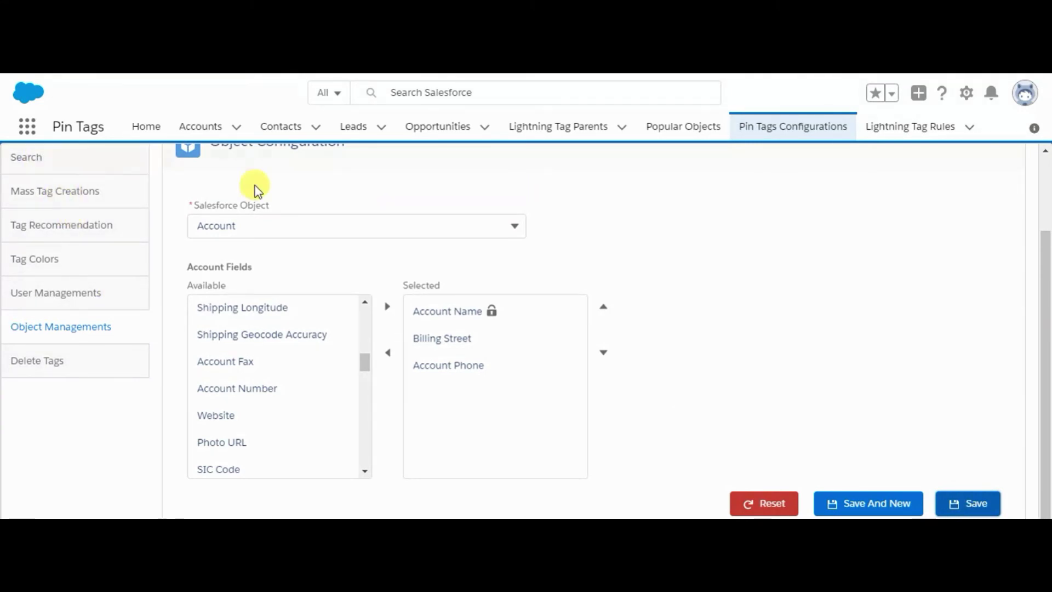
click(340, 296)
text(dreamf)
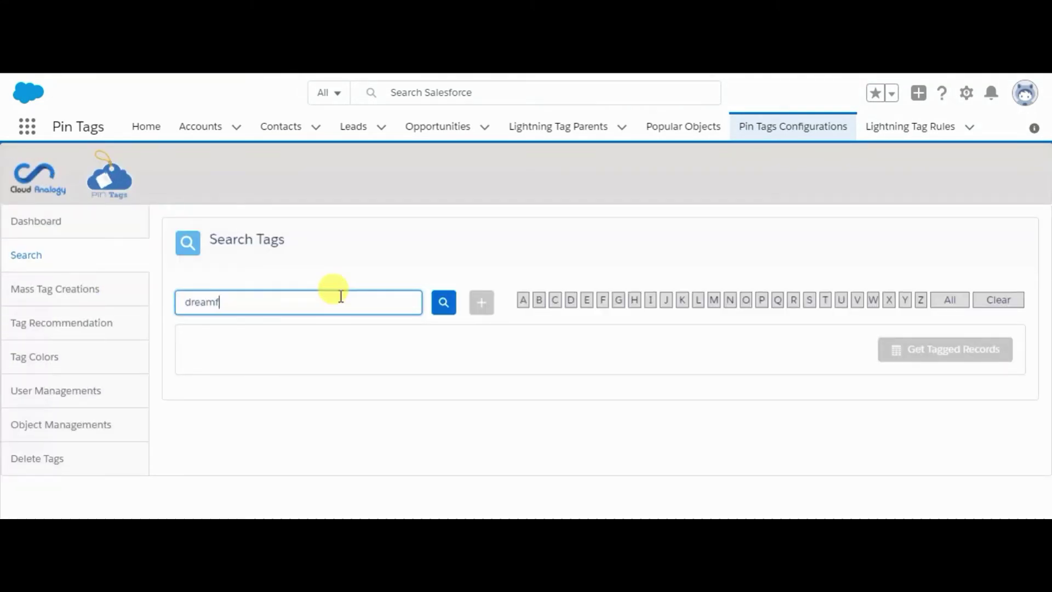
text(orce)
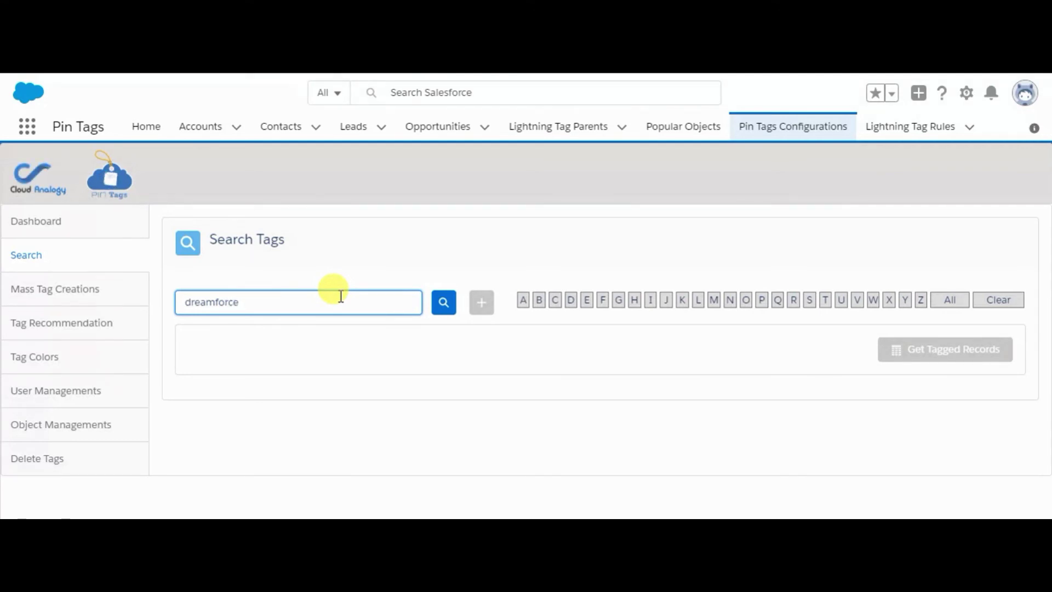
click(443, 306)
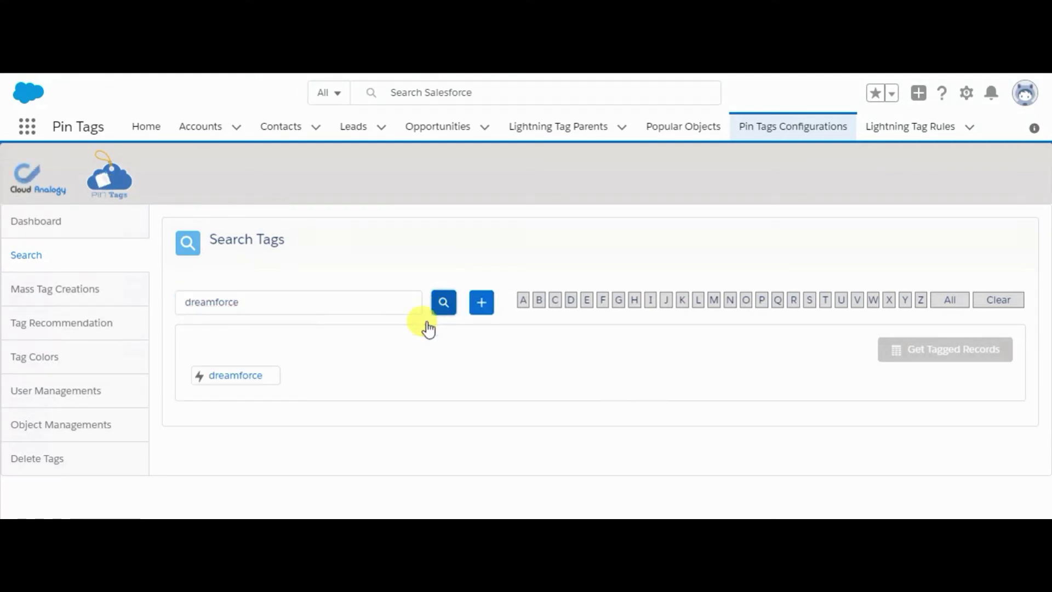
click(259, 387)
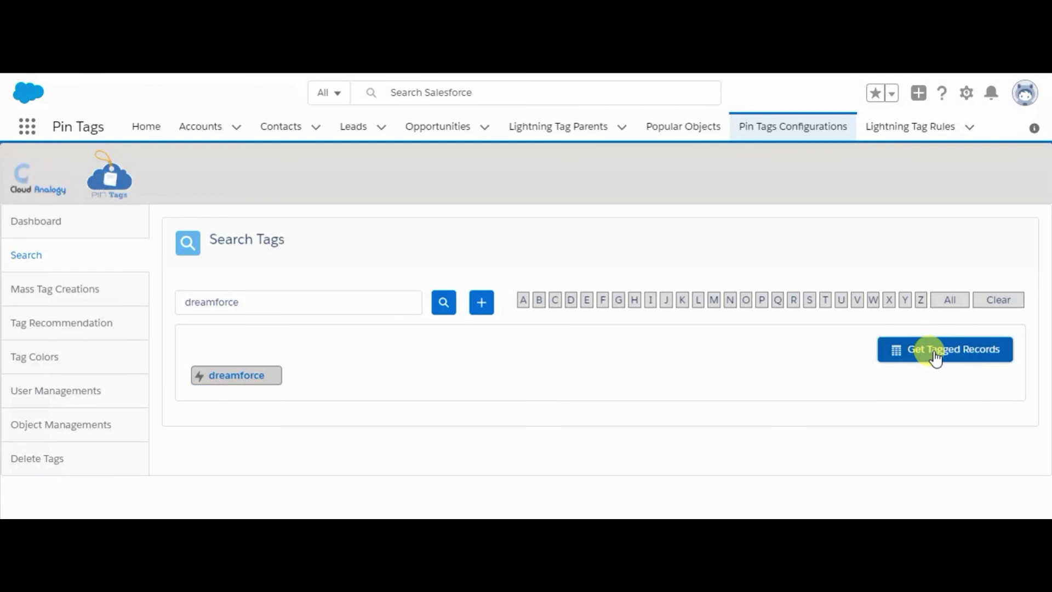
click(910, 351)
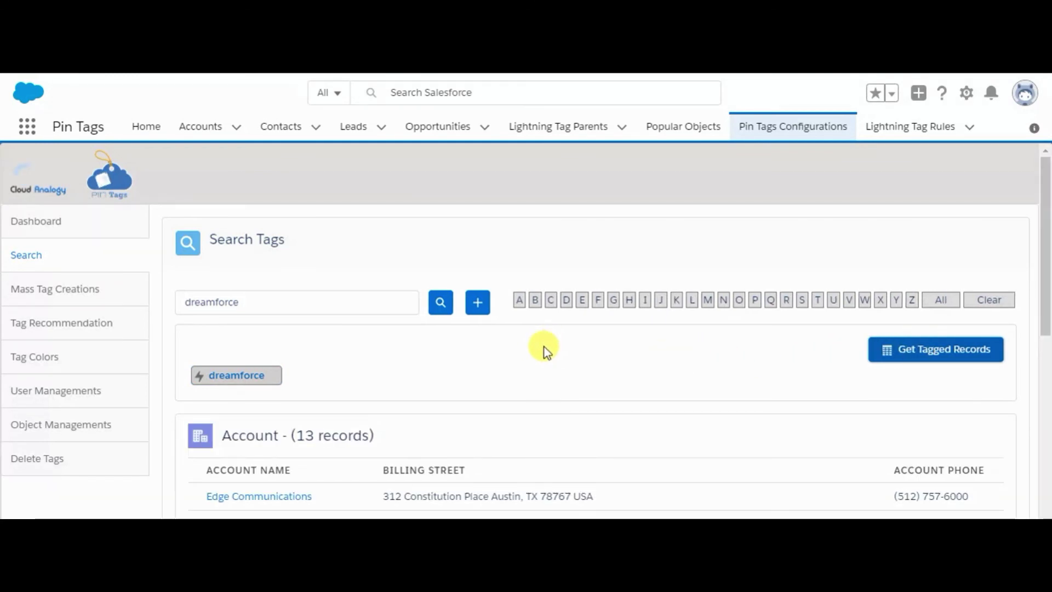
scroll(546, 346, down, 3)
scroll(571, 277, down, 3)
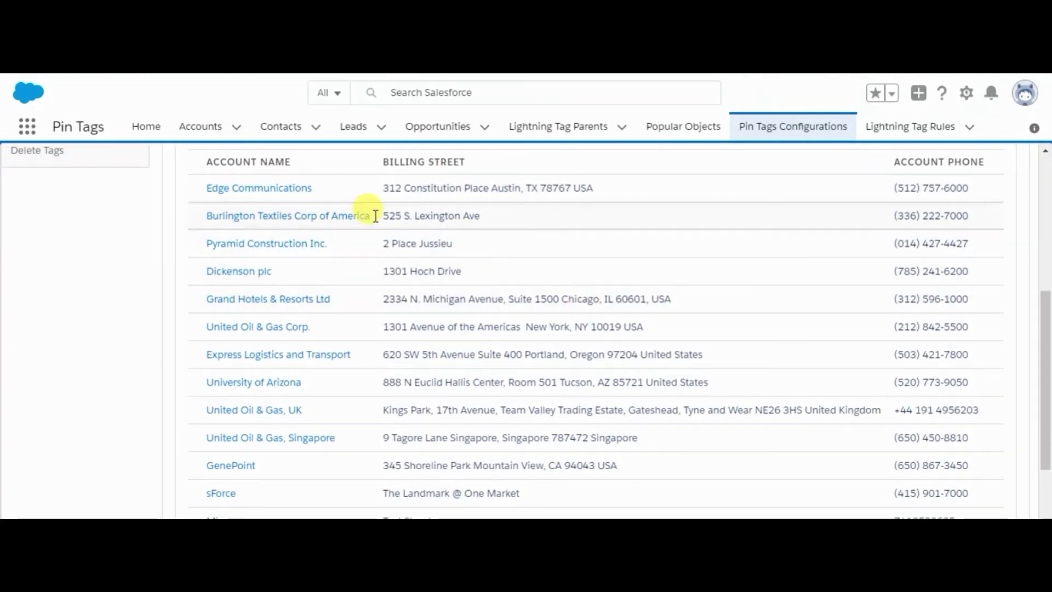
scroll(438, 159, up, 1)
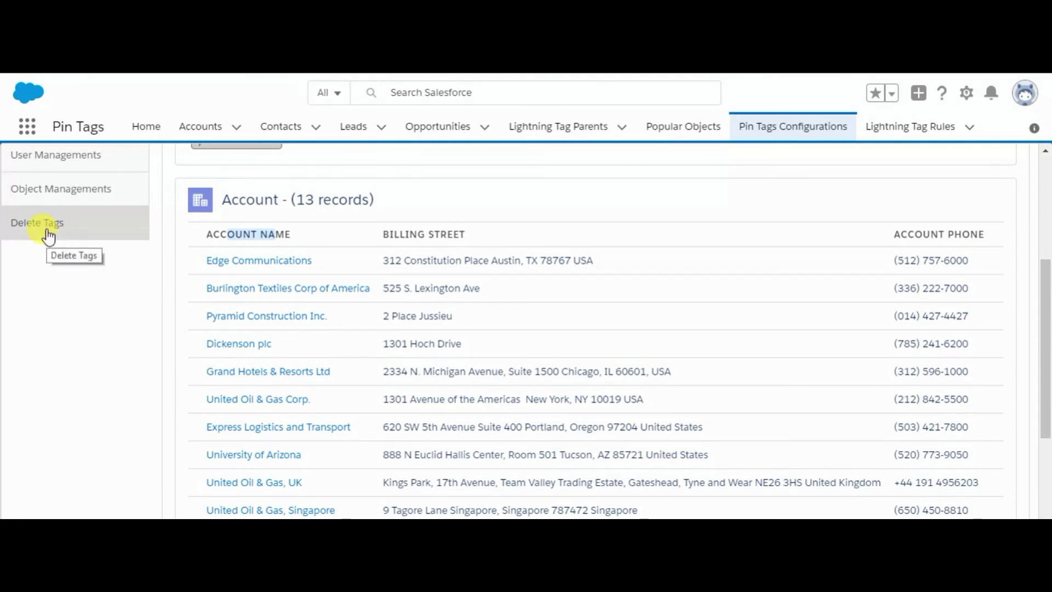
click(48, 236)
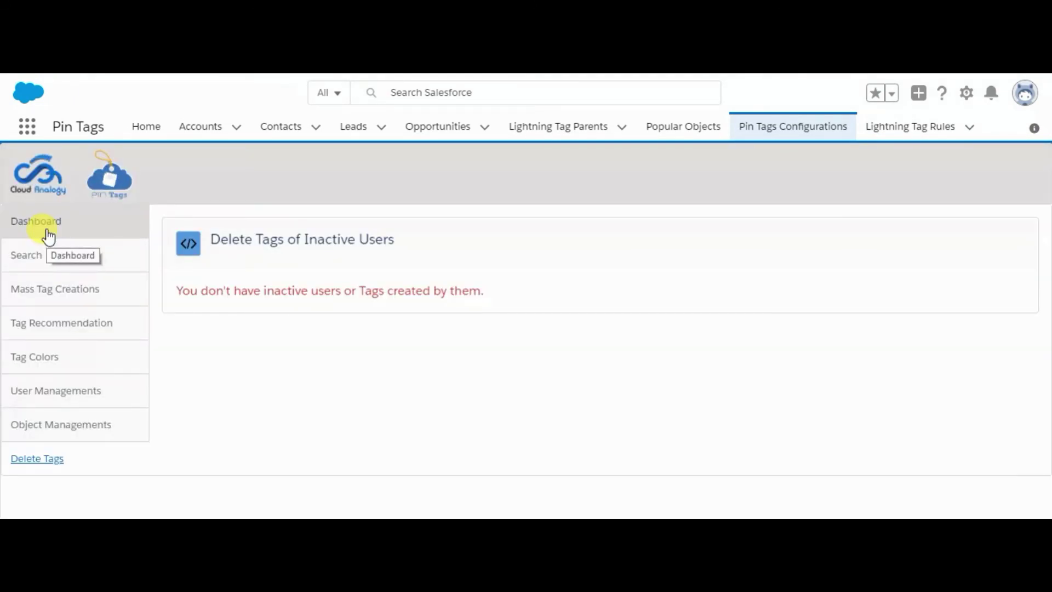